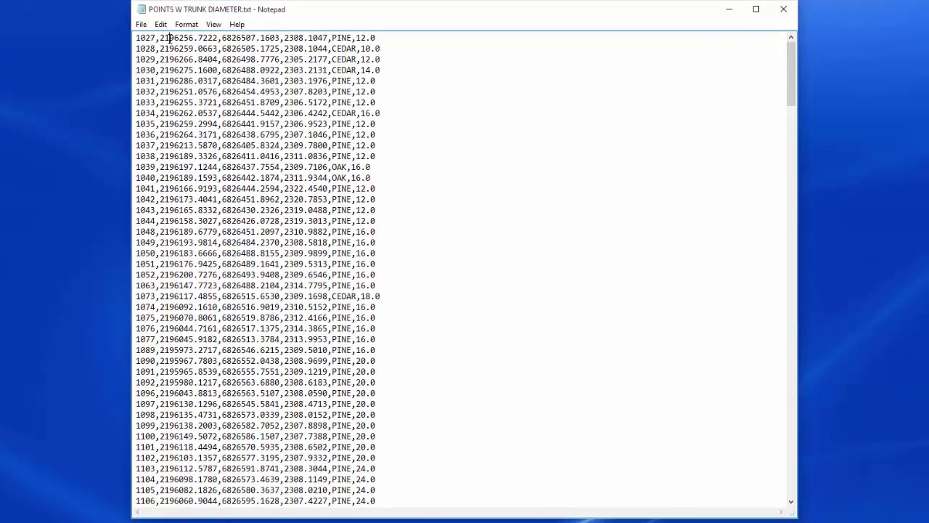
# Examine the tree species descriptions and trunk diameter values throughout POINTS W TRUNK DIAMETER.txt.
pyautogui.moveTo(282, 38); pyautogui.dragTo(339, 45)
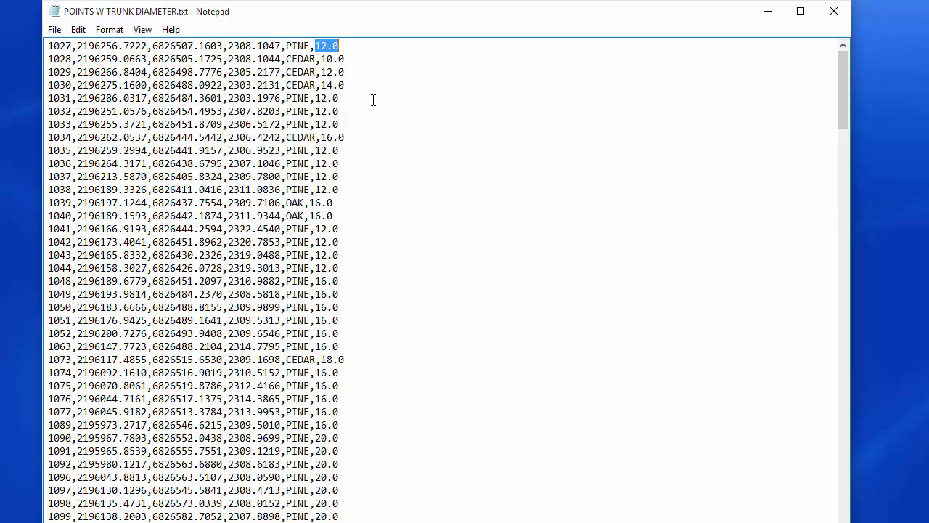
pyautogui.scroll(-20, 373, 100)
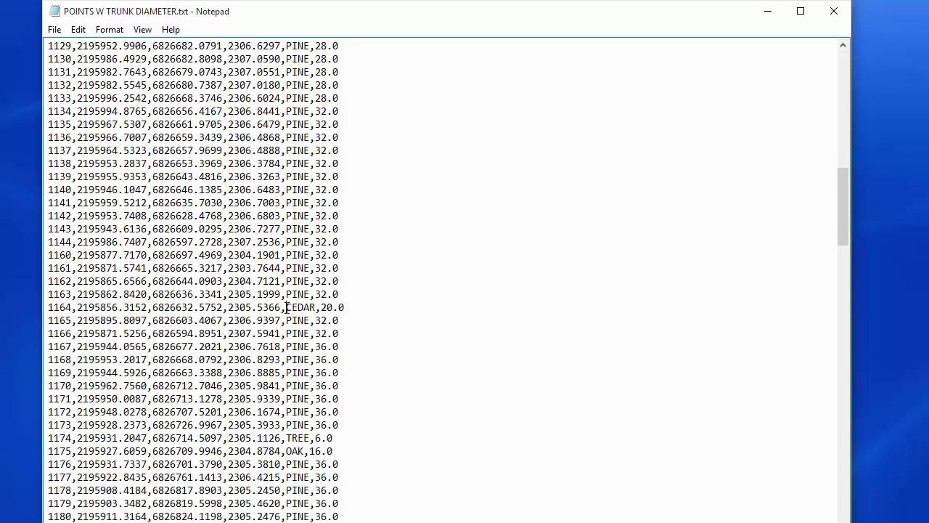
pyautogui.moveTo(286, 307); pyautogui.dragTo(317, 307)
pyautogui.moveTo(286, 216); pyautogui.dragTo(310, 215)
pyautogui.scroll(-4, 322, 341)
pyautogui.moveTo(286, 398); pyautogui.dragTo(304, 398)
pyautogui.scroll(-13, 275, 500)
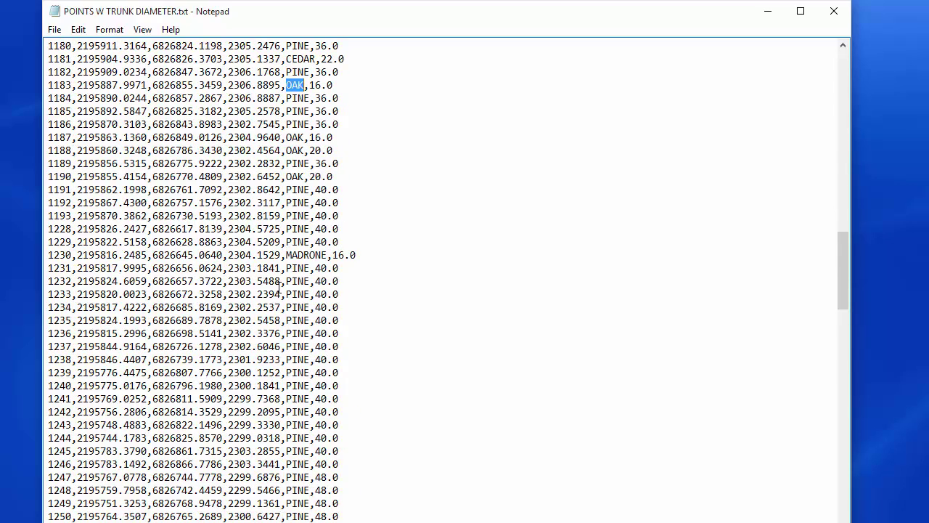
pyautogui.moveTo(287, 255); pyautogui.dragTo(332, 255)
pyautogui.scroll(-4, 252, 406)
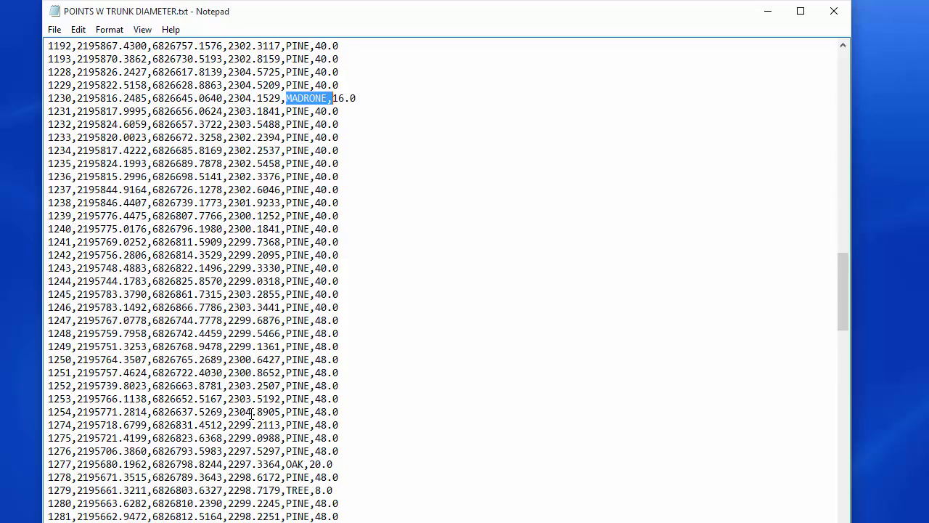
pyautogui.scroll(-20, 251, 413)
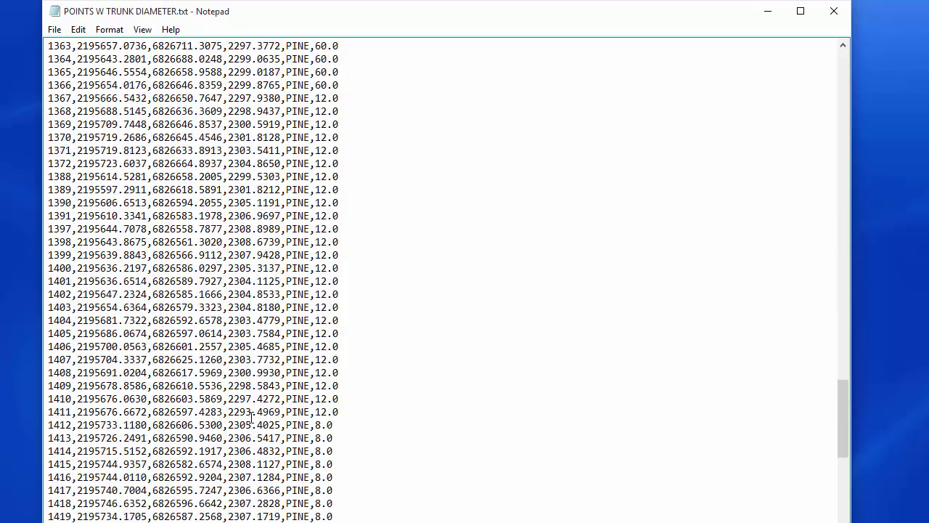
pyautogui.moveTo(847, 425); pyautogui.dragTo(819, 95)
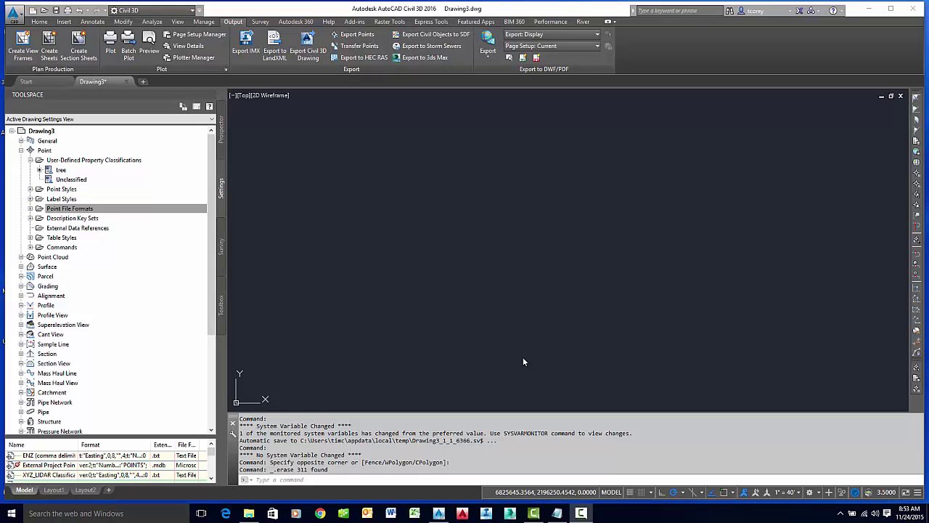
# Switch to AutoCAD Civil 3D and start a new drawing from the _AutoCAD Civil 3D (Imperial) NCS.dwt template.
pyautogui.click(28, 81)
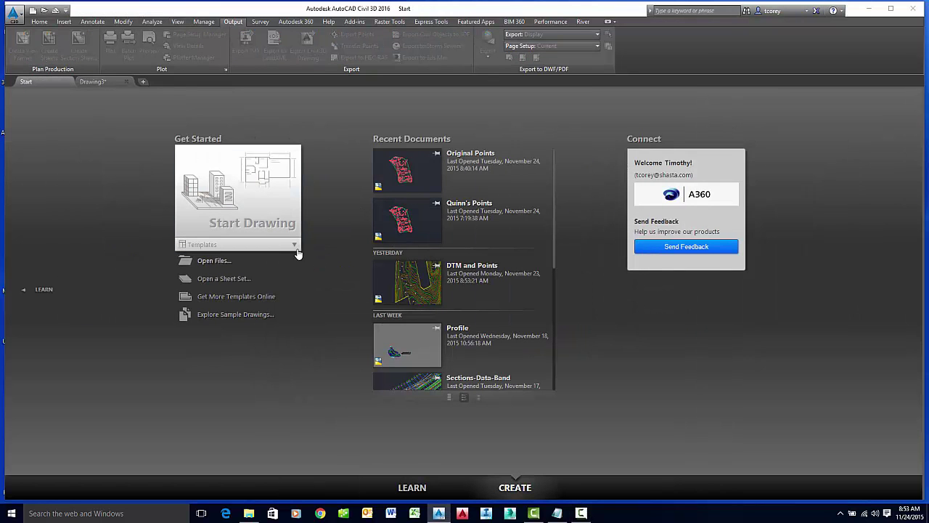
pyautogui.click(295, 244)
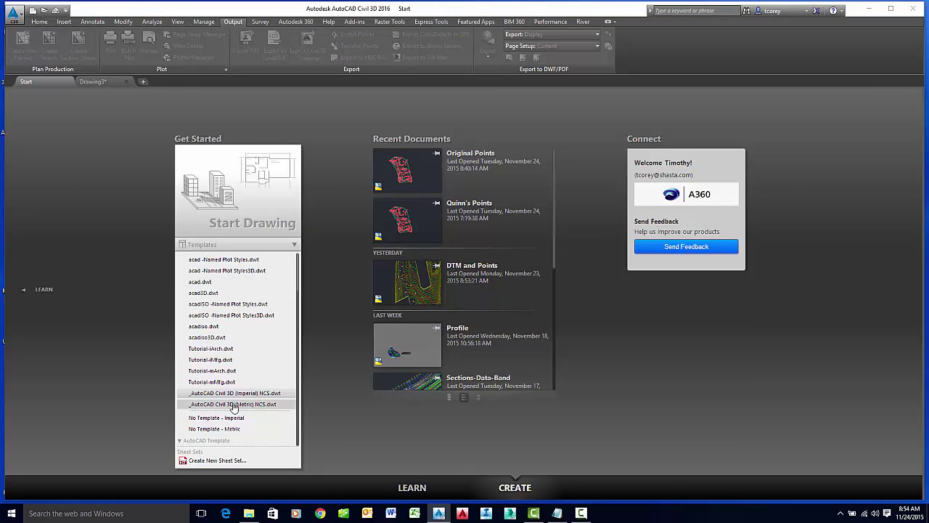
pyautogui.click(227, 394)
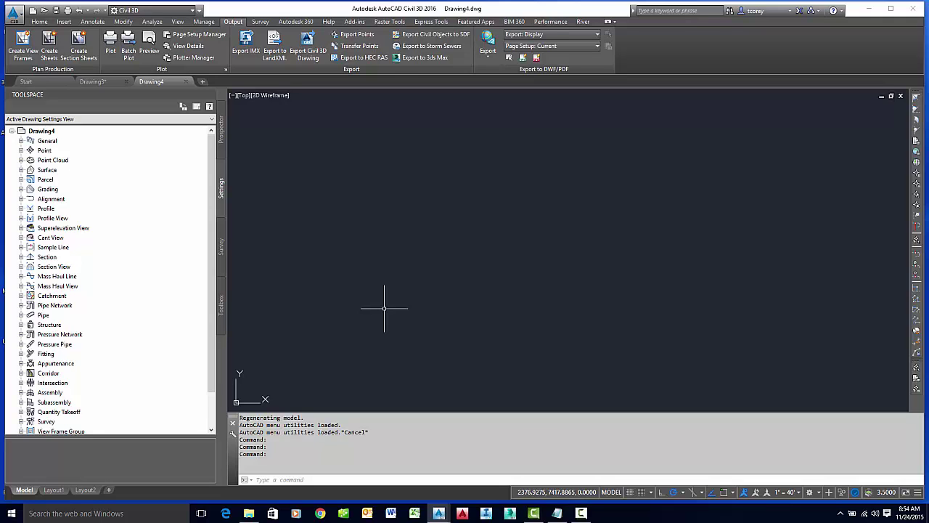
# Set the drawing's zone to USA, California with the NAD83 California State Planes, Zone II, US Foot coordinate system.
pyautogui.rightClick(42, 132)
pyautogui.click(95, 138)
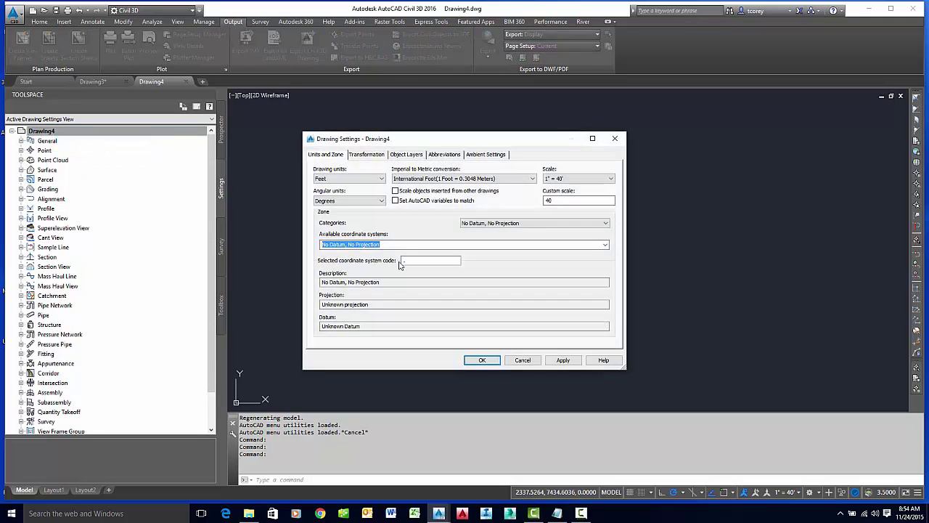
pyautogui.click(501, 224)
pyautogui.moveTo(608, 249); pyautogui.dragTo(617, 363)
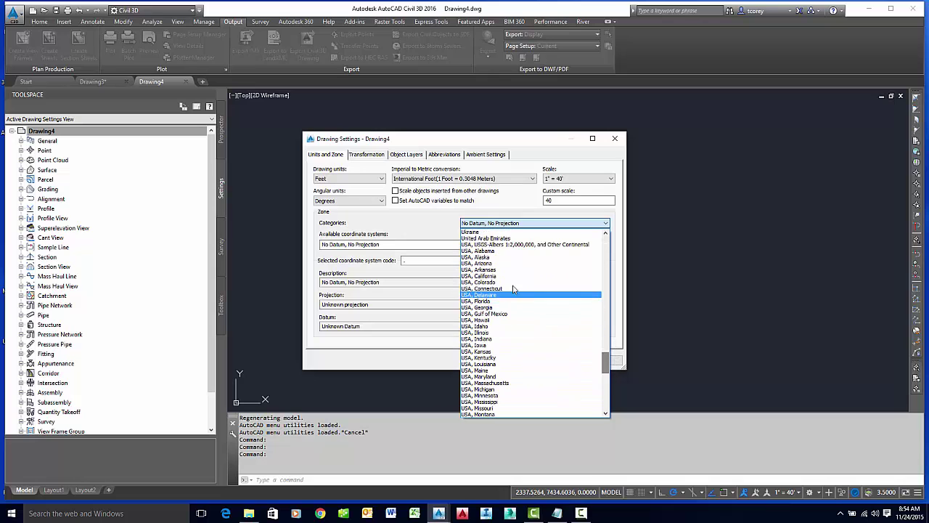
pyautogui.click(482, 275)
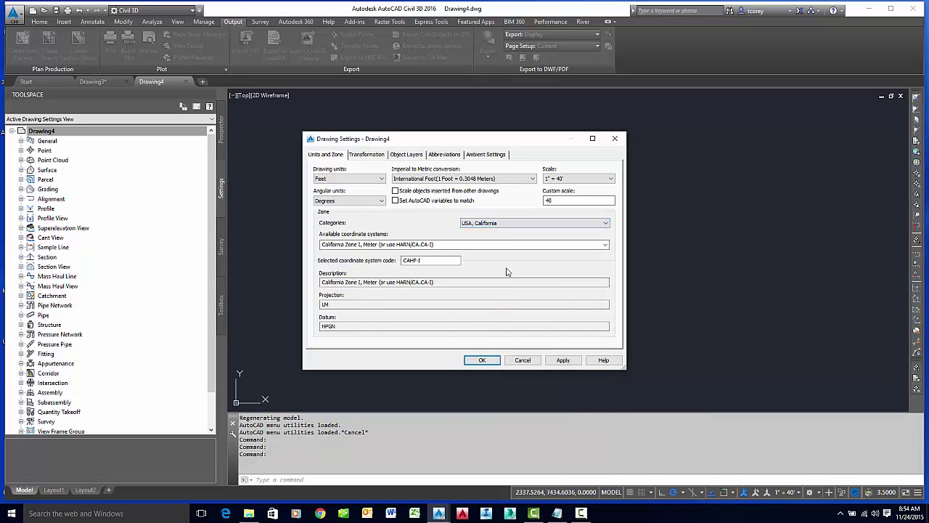
pyautogui.click(605, 244)
pyautogui.scroll(-9, 606, 281)
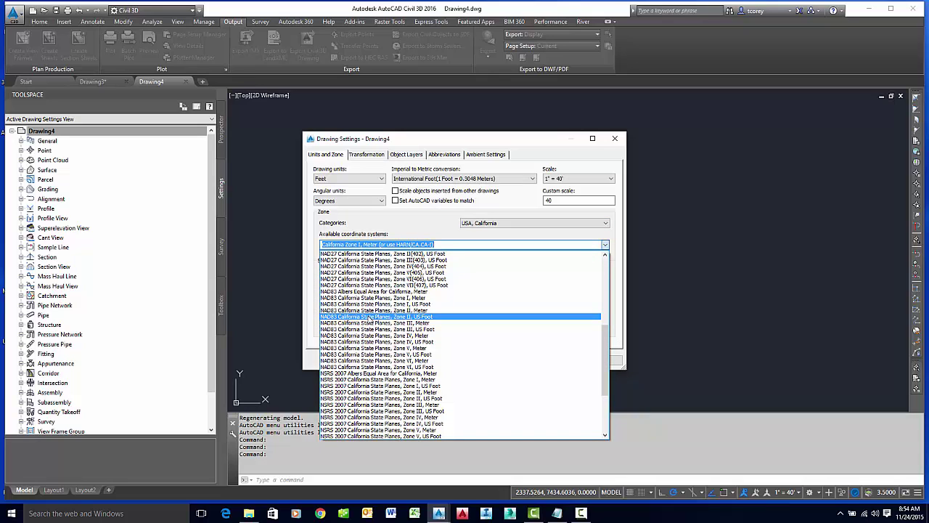
pyautogui.click(370, 318)
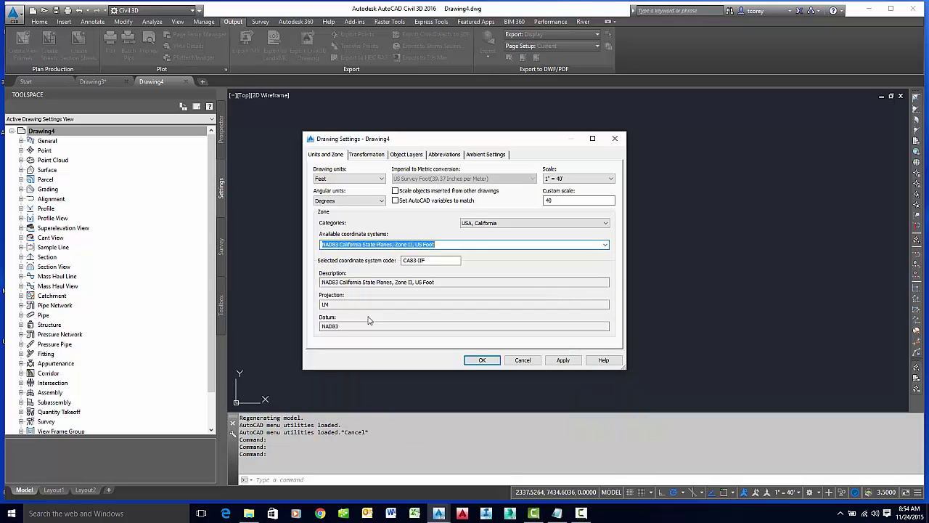
pyautogui.click(481, 359)
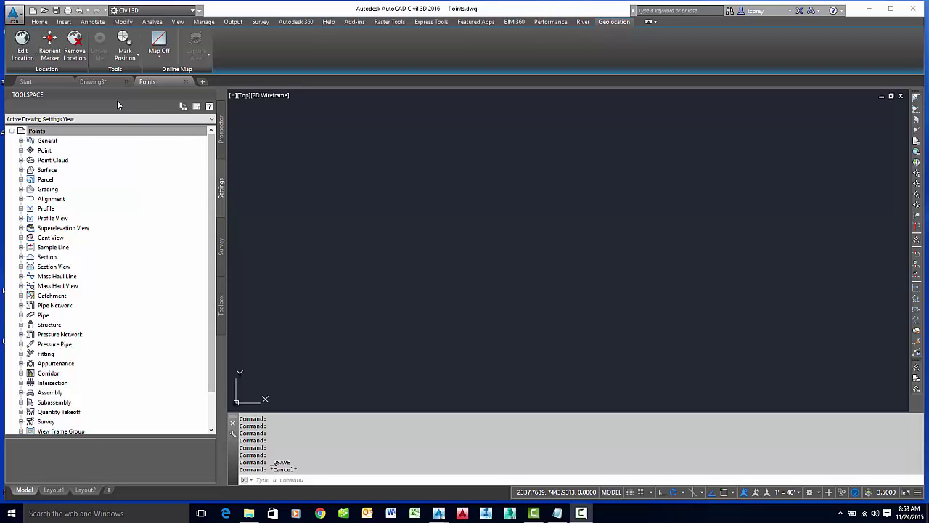
# Create a user-defined property classification named TREE for points in the Points drawing.
pyautogui.click(35, 131)
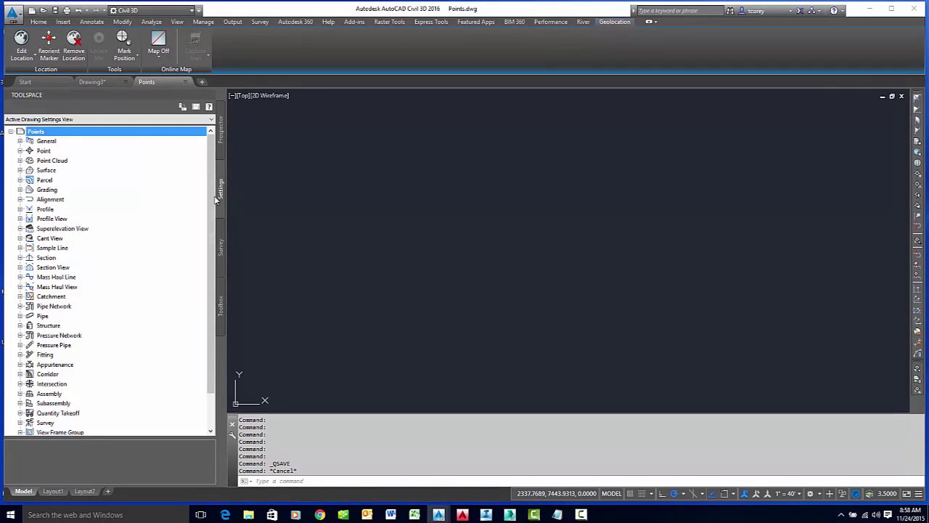
pyautogui.click(20, 151)
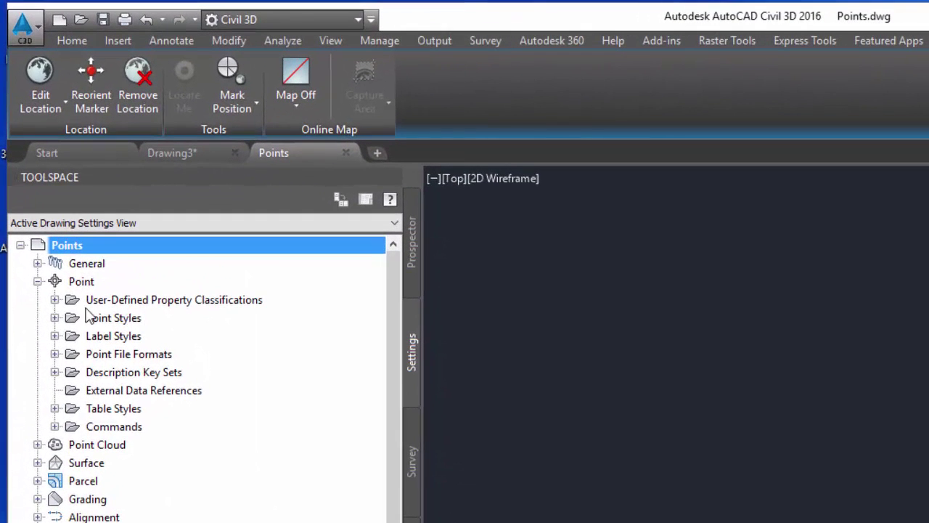
pyautogui.click(54, 299)
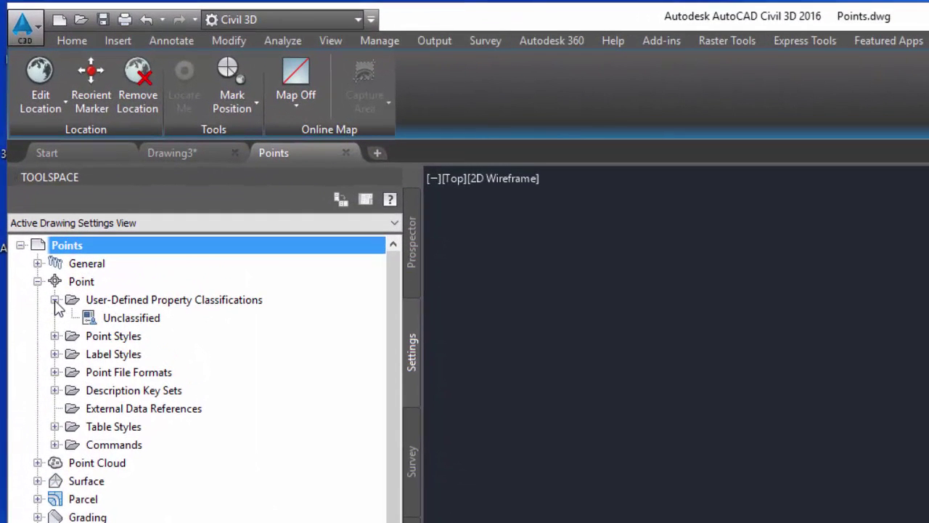
pyautogui.rightClick(153, 306)
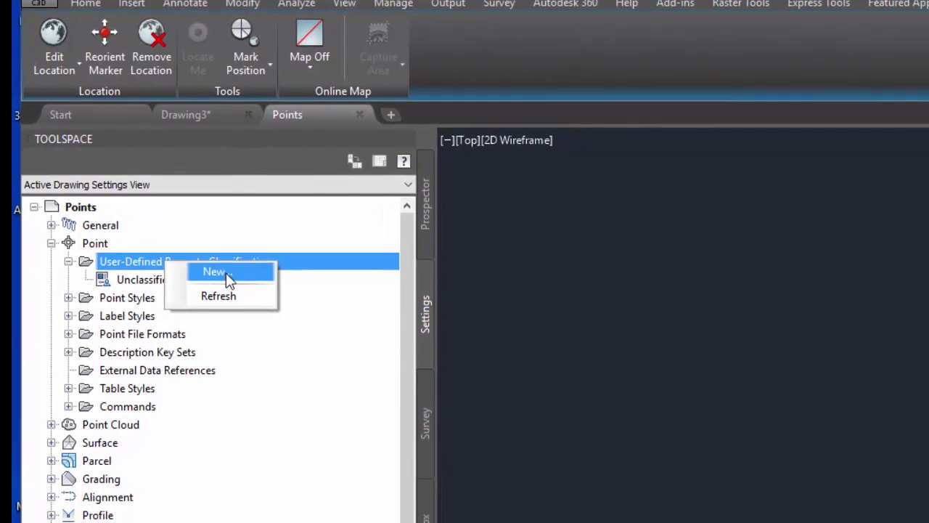
pyautogui.click(228, 278)
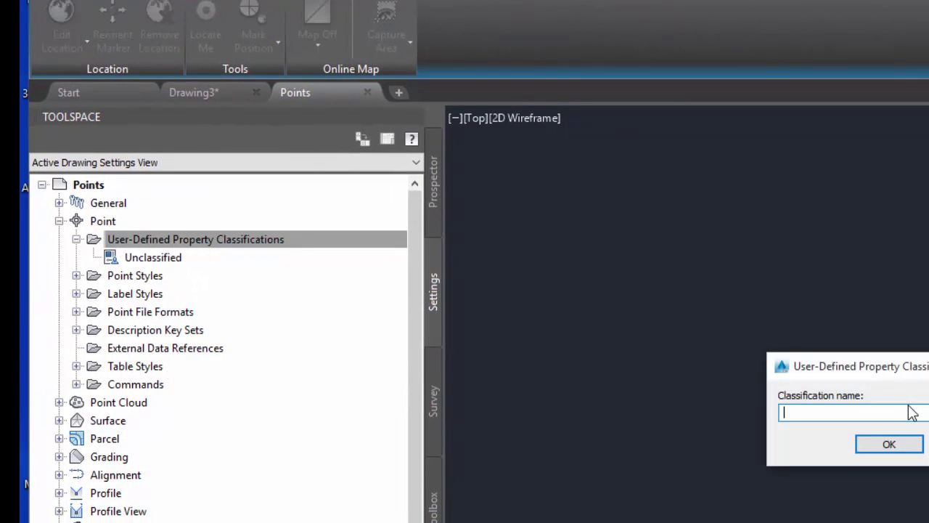
pyautogui.write('tree')
pyautogui.press('BackSpace')
pyautogui.press('BackSpace')
pyautogui.press('BackSpace')
pyautogui.press('BackSpace')
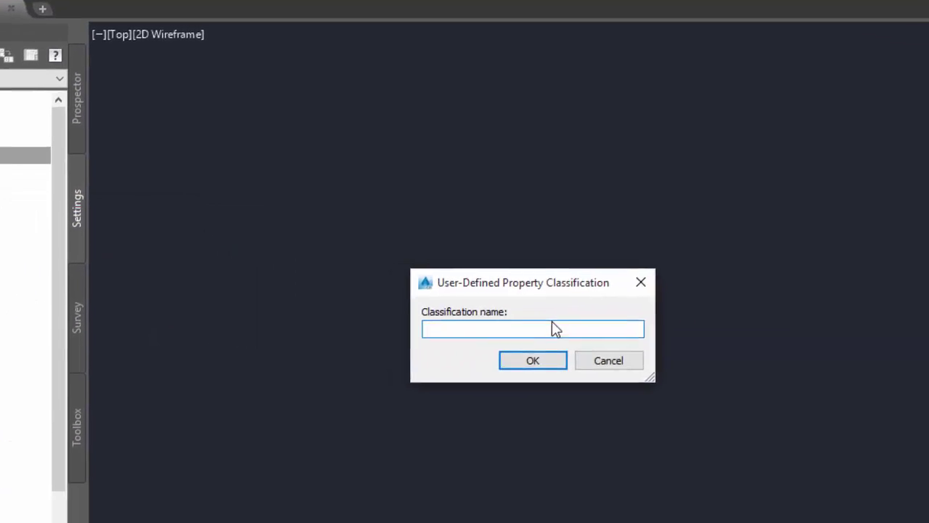
pyautogui.write('TR')
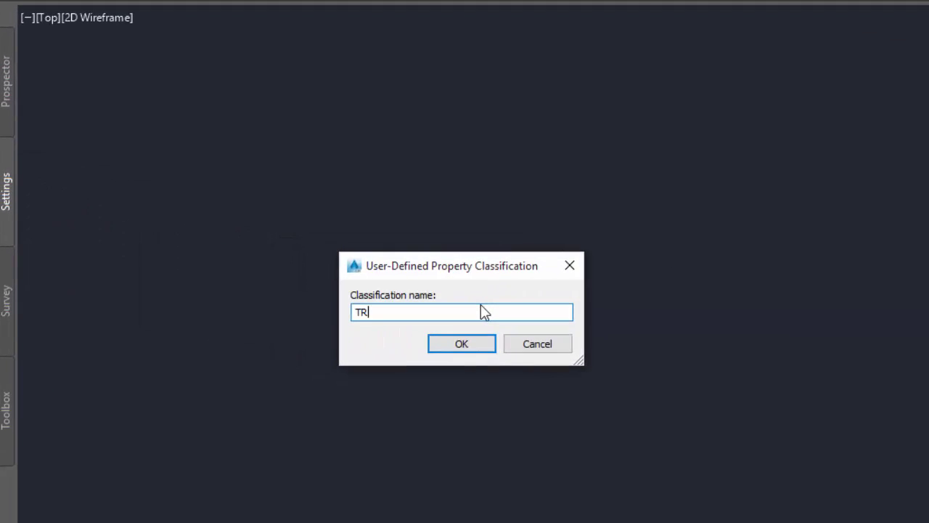
pyautogui.write('EE')
pyautogui.click(450, 342)
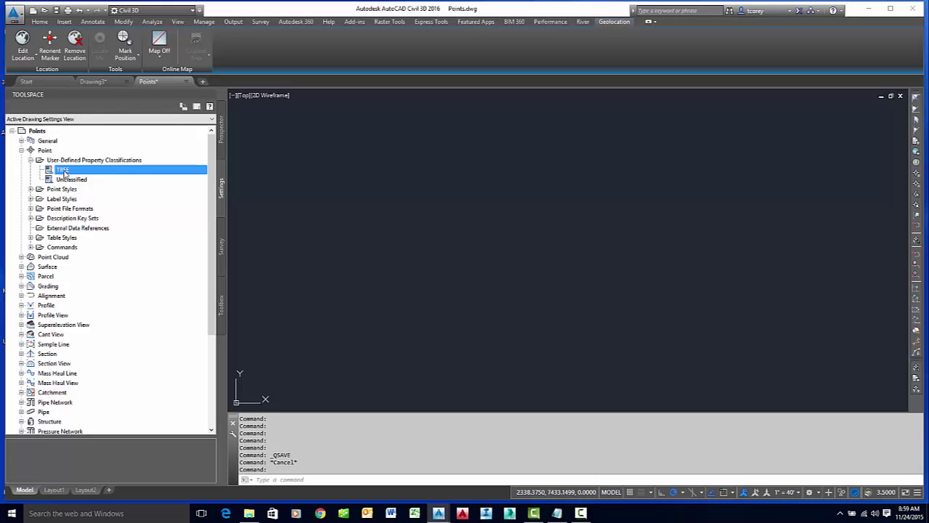
# Define a new property named DIAM_TRUNK_INCHES in the TREE classification, with Double as its field type.
pyautogui.rightClick(80, 172)
pyautogui.click(91, 177)
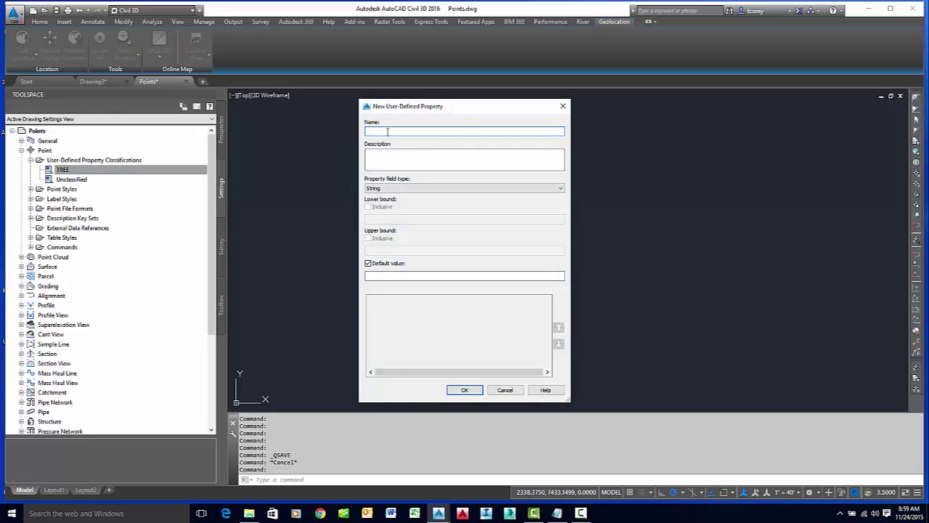
pyautogui.write('DIAM_TRUNK_INCHES')
pyautogui.press('Tab')
pyautogui.press('Tab')
pyautogui.click(386, 195)
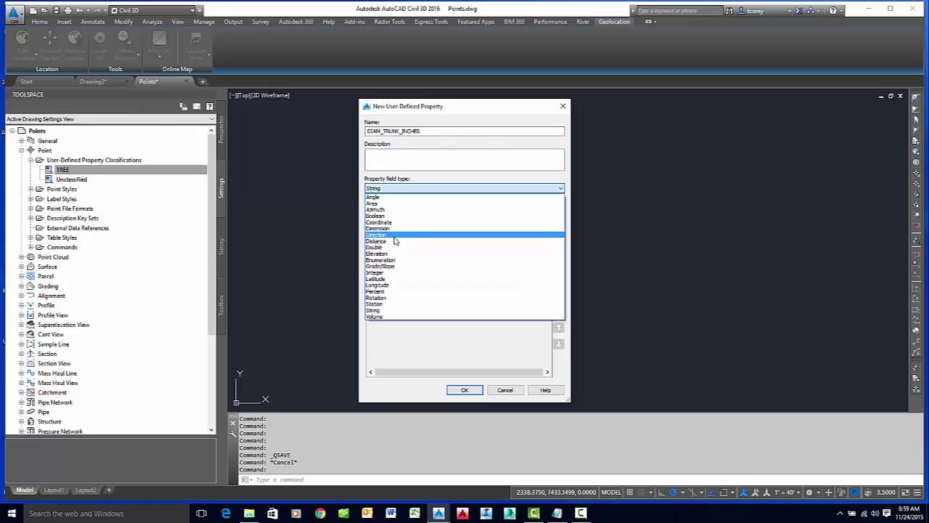
pyautogui.click(377, 248)
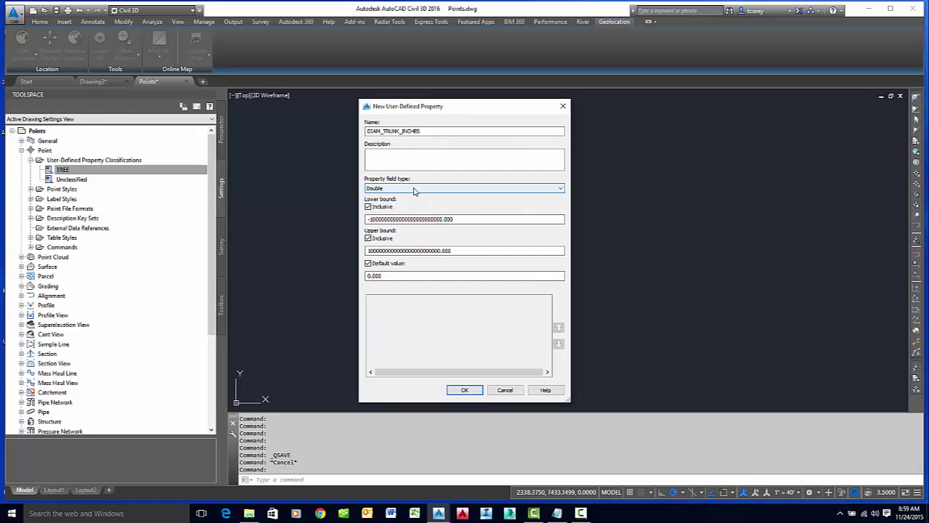
# Give the trunk diameter property a default value of 1.0 and save it.
pyautogui.click(394, 275)
pyautogui.moveTo(383, 276); pyautogui.dragTo(346, 274)
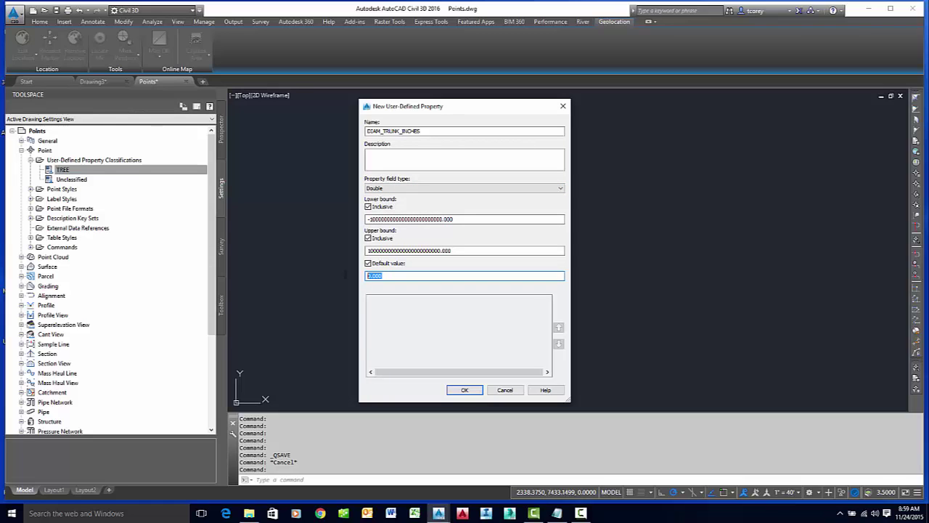
pyautogui.write('1.0')
pyautogui.click(464, 390)
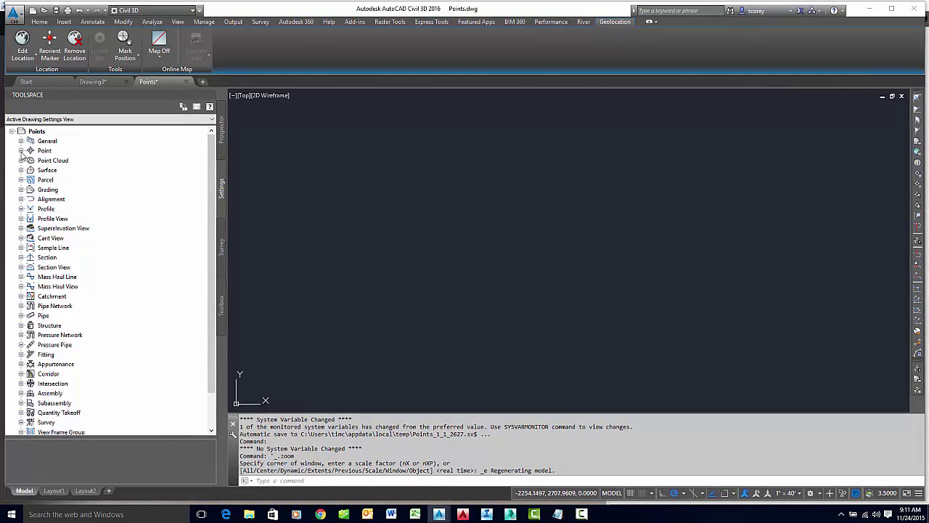
# Make a copy of the PNEZD (comma delimited) point file format.
pyautogui.click(20, 150)
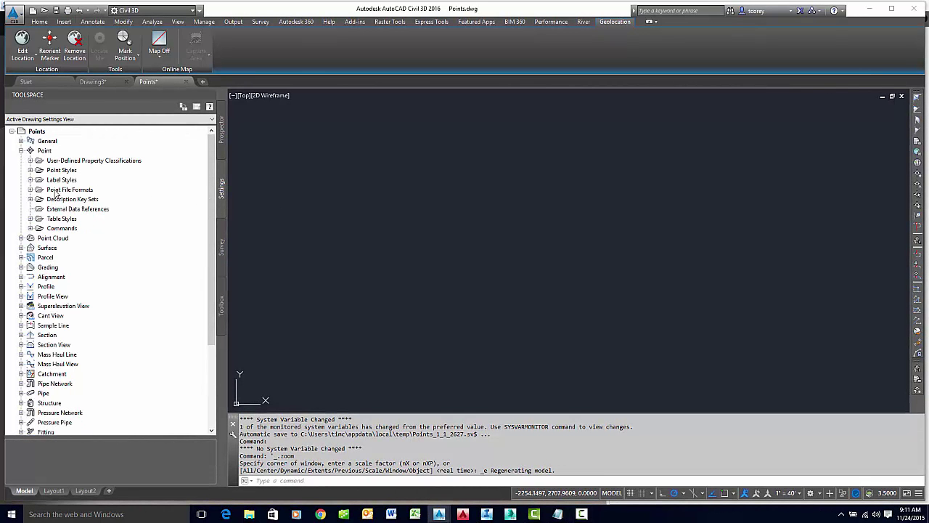
pyautogui.click(29, 190)
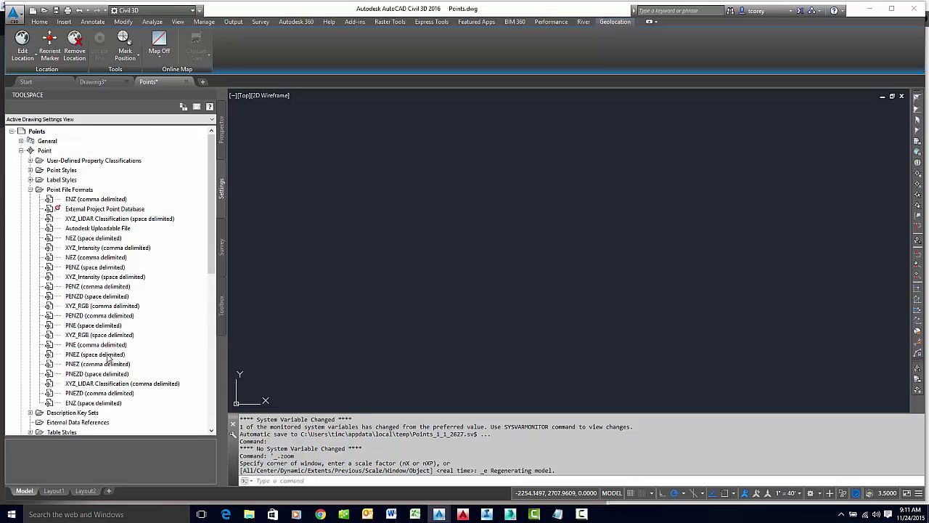
pyautogui.click(79, 394)
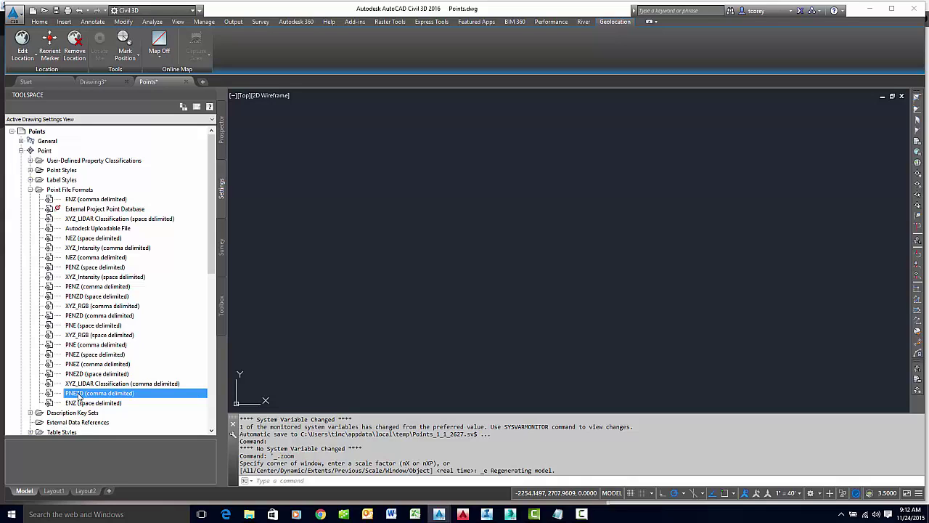
pyautogui.rightClick(78, 395)
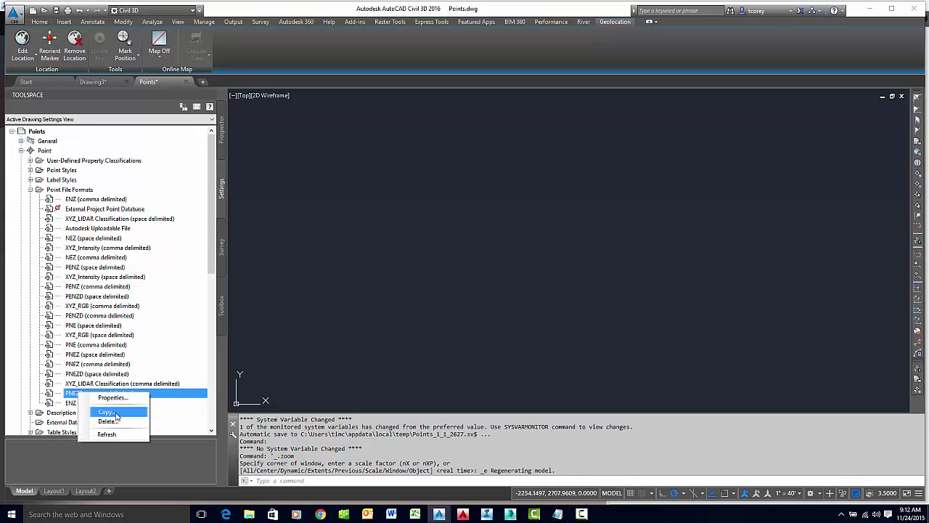
pyautogui.click(105, 411)
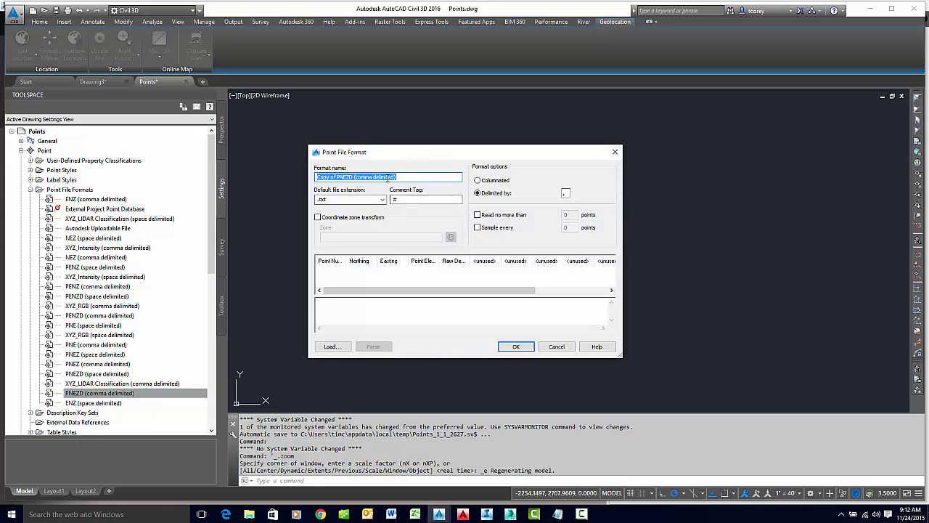
# Name the copied point file format PNEZD + DIAM.
pyautogui.click(337, 177)
pyautogui.hotkey('shift', 'Home')
pyautogui.press('Delete')
pyautogui.moveTo(335, 177); pyautogui.dragTo(379, 176)
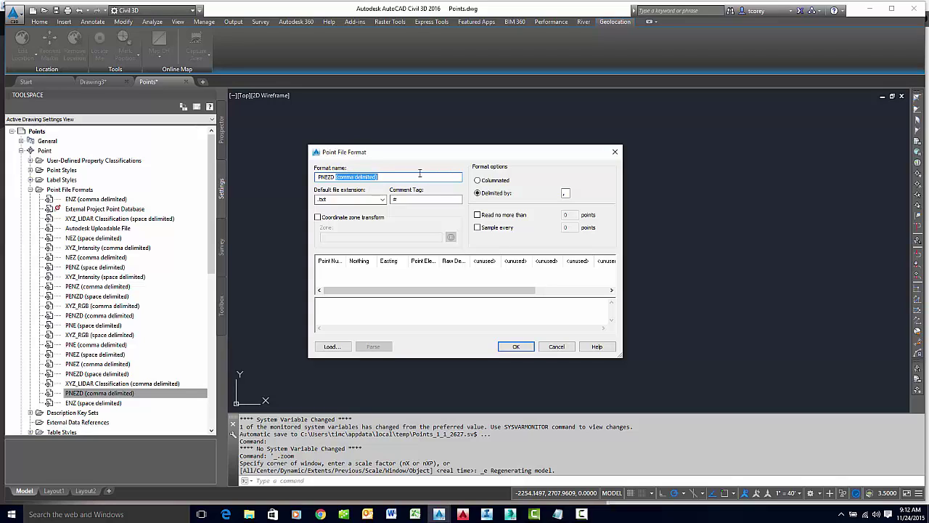
pyautogui.write('+ DIAM')
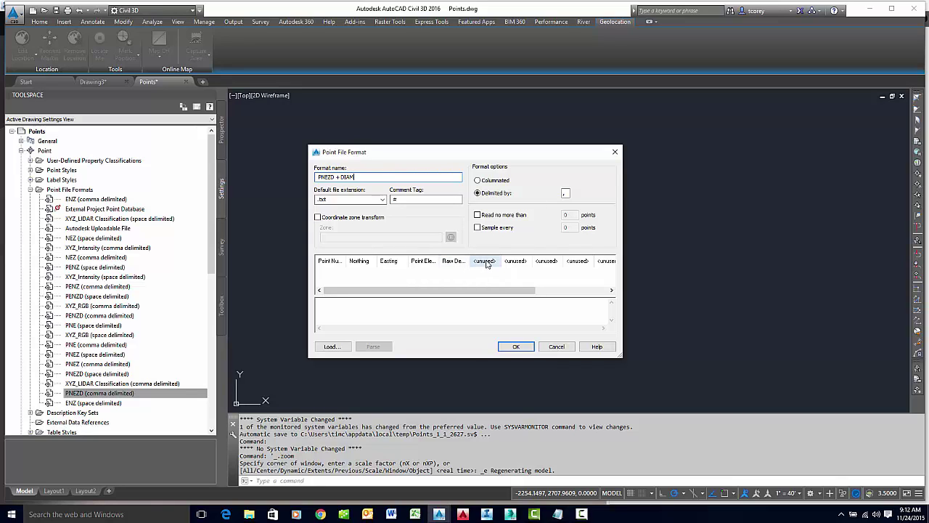
# Assign DIAM_TRUNK_INCHES with a precision of 1 to the first unused column after the raw description, and save the point file format.
pyautogui.click(489, 263)
pyautogui.click(541, 243)
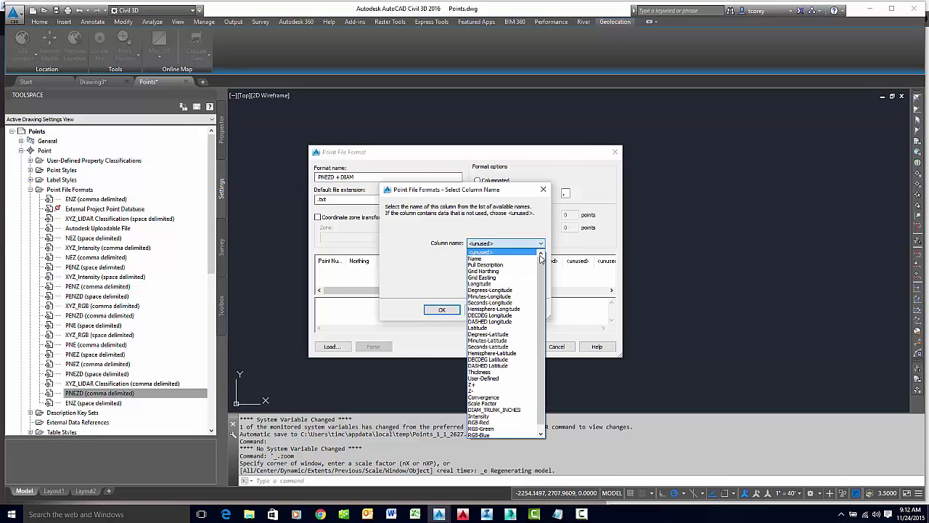
pyautogui.moveTo(540, 262); pyautogui.dragTo(542, 282)
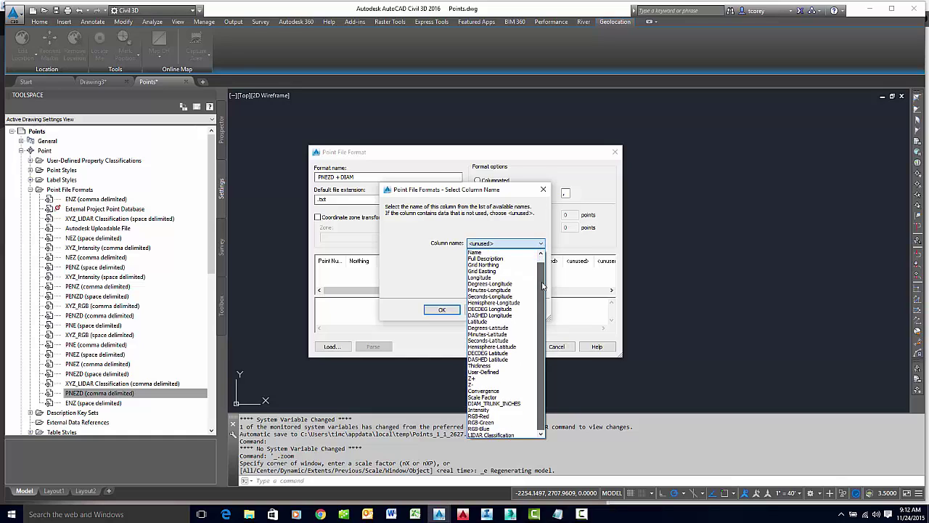
pyautogui.click(511, 404)
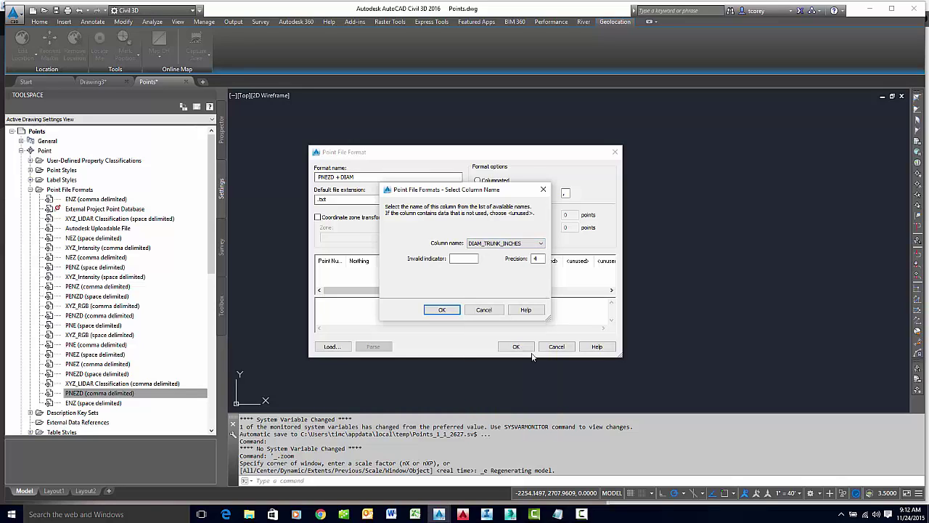
pyautogui.doubleClick(532, 262)
pyautogui.write('1')
pyautogui.click(441, 310)
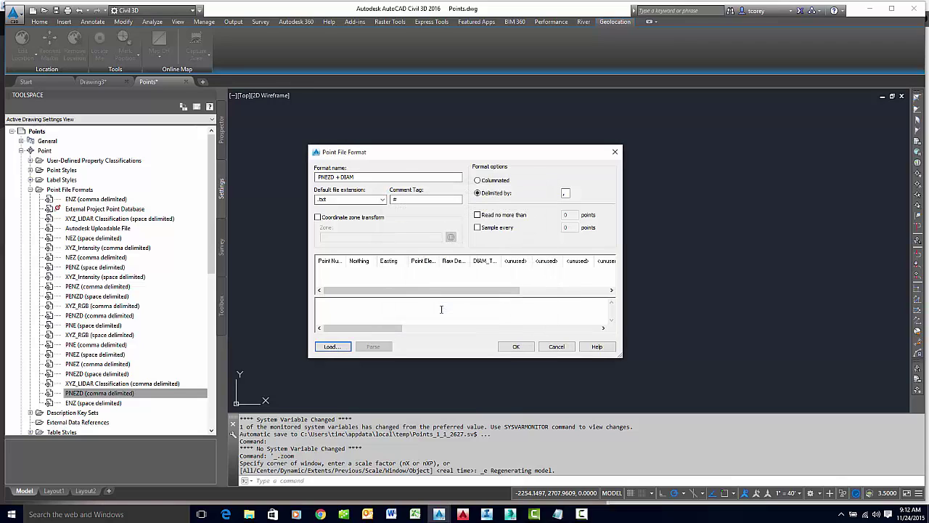
pyautogui.click(515, 347)
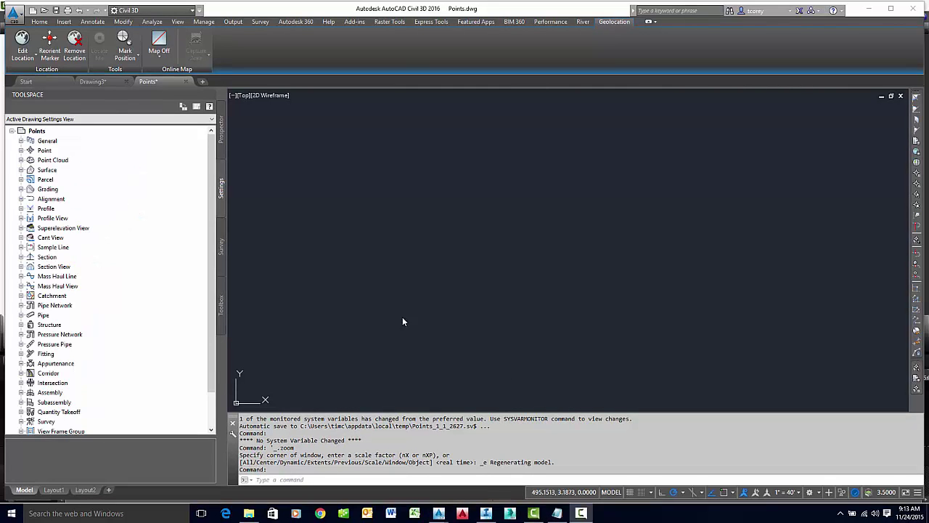
# Start a point import from file and add POINTS W TRUNK DIAMETER.txt from the Exchange folder as the source.
pyautogui.click(62, 22)
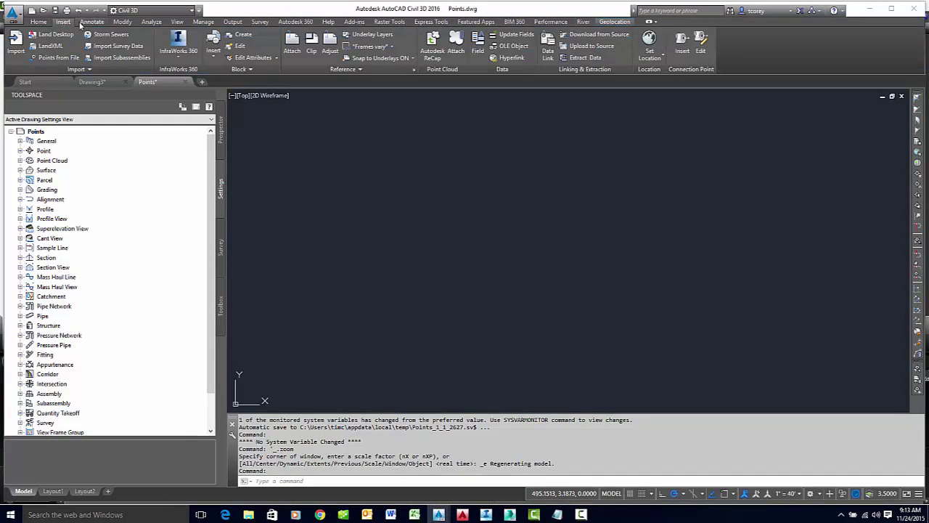
pyautogui.click(52, 58)
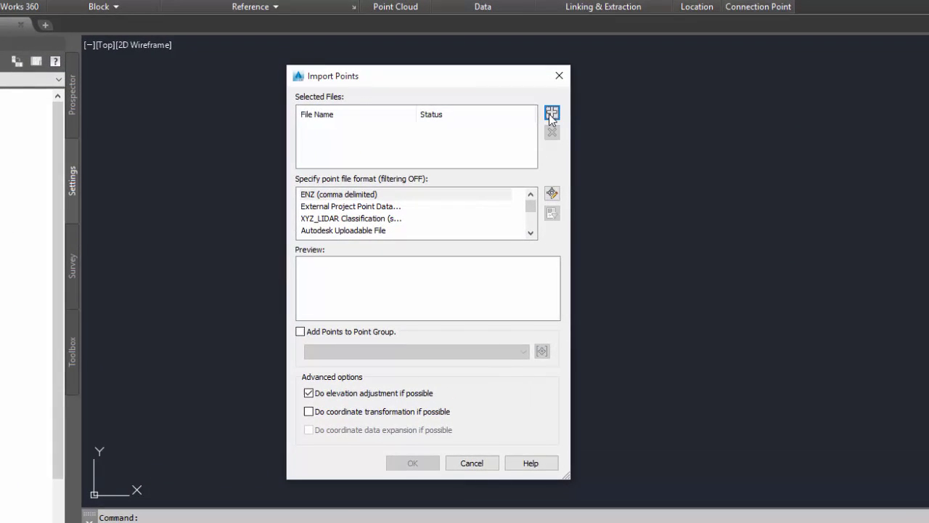
pyautogui.click(552, 113)
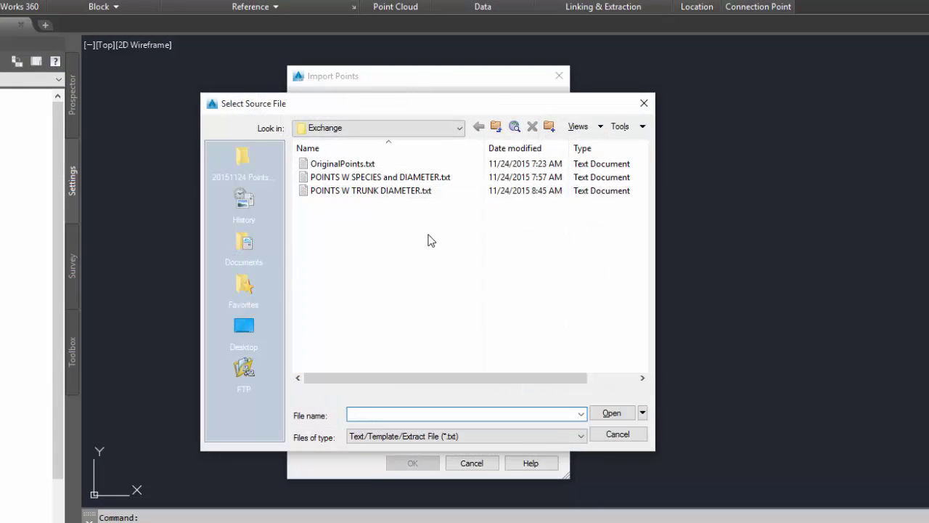
pyautogui.click(343, 193)
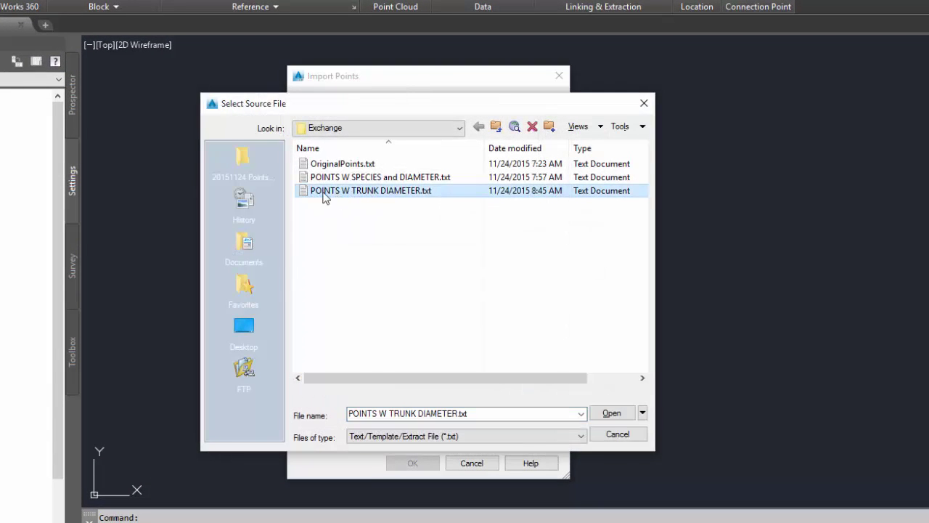
pyautogui.click(611, 412)
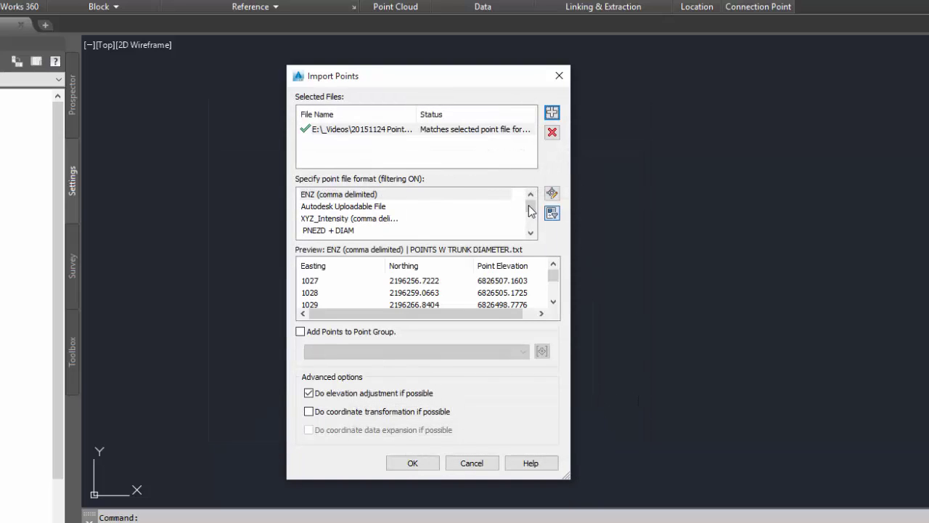
# Choose the PNEZD + DIAM format for the source file, check its preview columns, and import the points.
pyautogui.moveTo(530, 209)
pyautogui.mouseDown()
pyautogui.moveTo(531, 218)
pyautogui.moveTo(529, 209)
pyautogui.mouseUp()
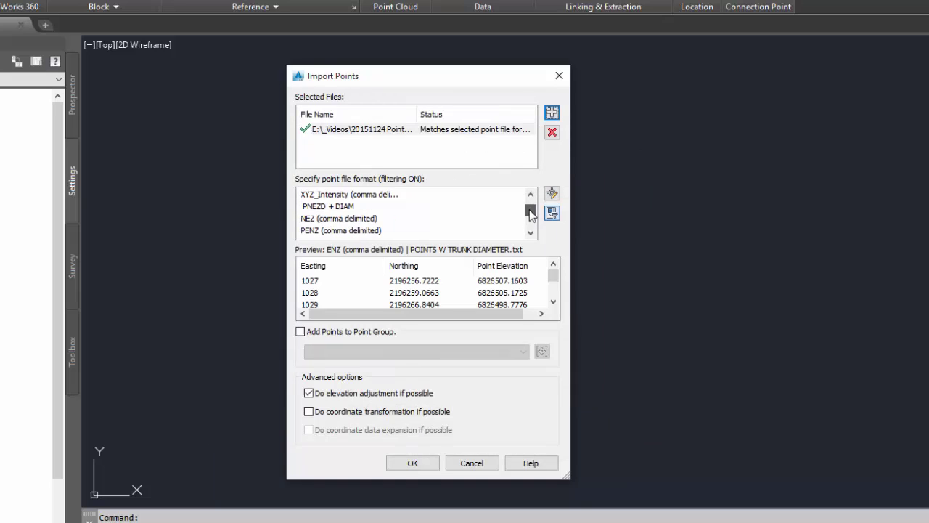
pyautogui.click(320, 208)
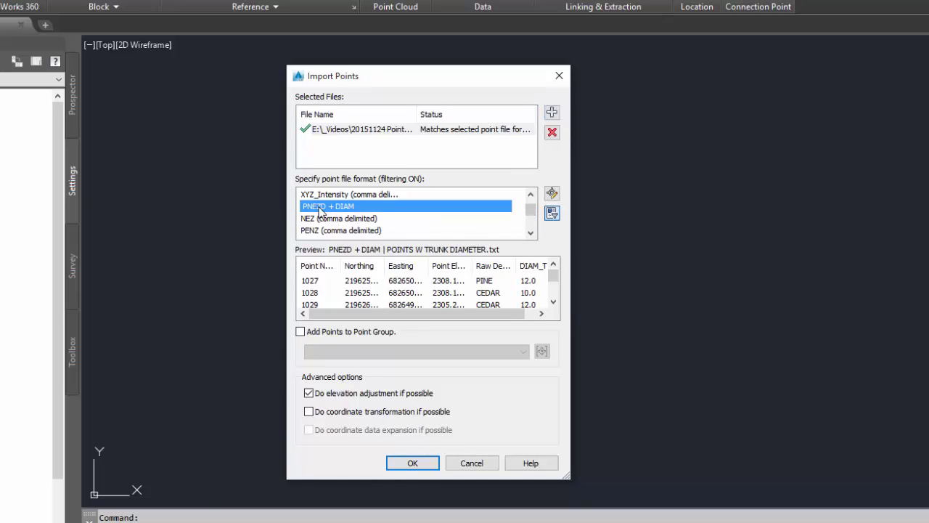
pyautogui.moveTo(461, 315); pyautogui.dragTo(518, 298)
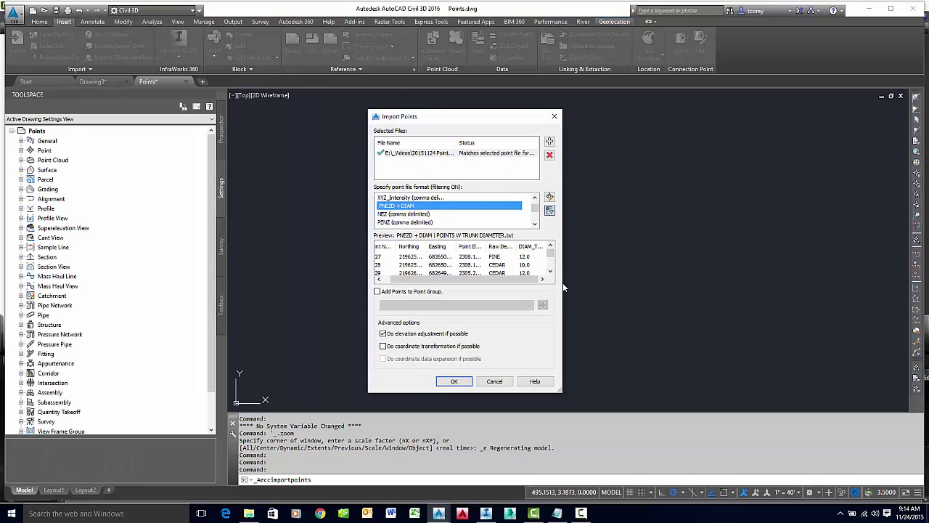
pyautogui.moveTo(550, 253)
pyautogui.mouseDown()
pyautogui.moveTo(552, 267)
pyautogui.moveTo(551, 249)
pyautogui.mouseUp()
pyautogui.click(455, 381)
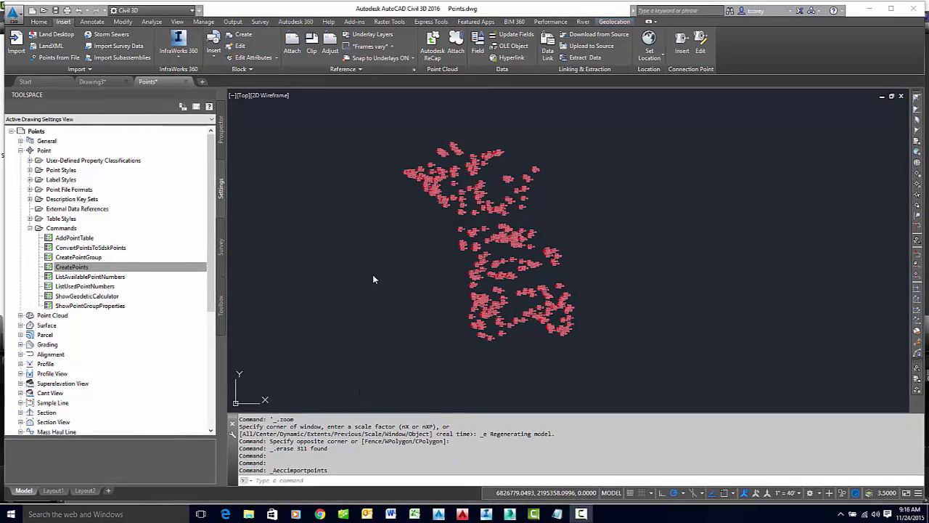
# Select all the imported points in the drawing and open them in the Point Editor.
pyautogui.click(364, 125)
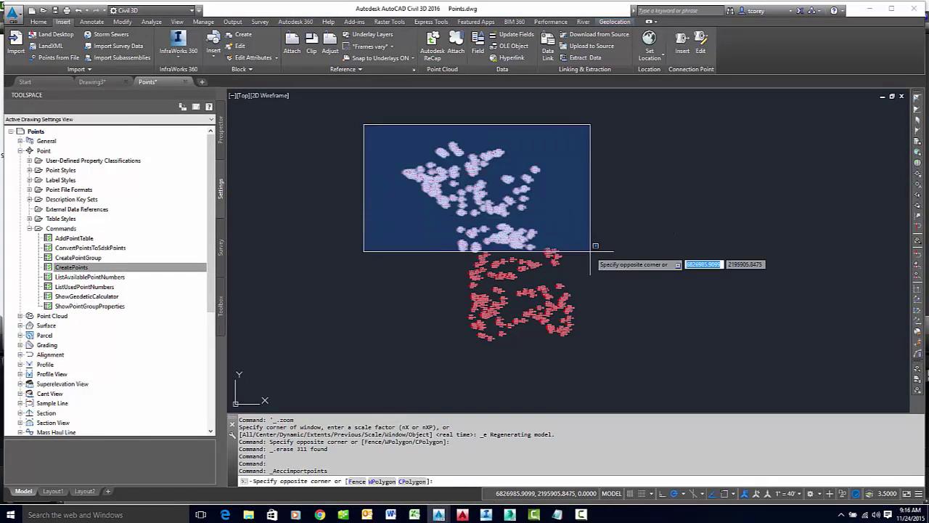
pyautogui.click(622, 375)
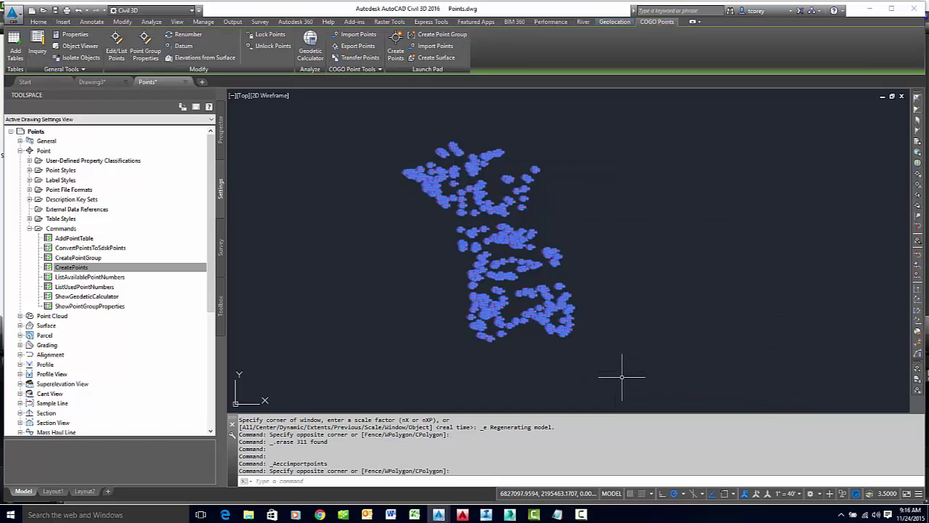
pyautogui.rightClick(558, 213)
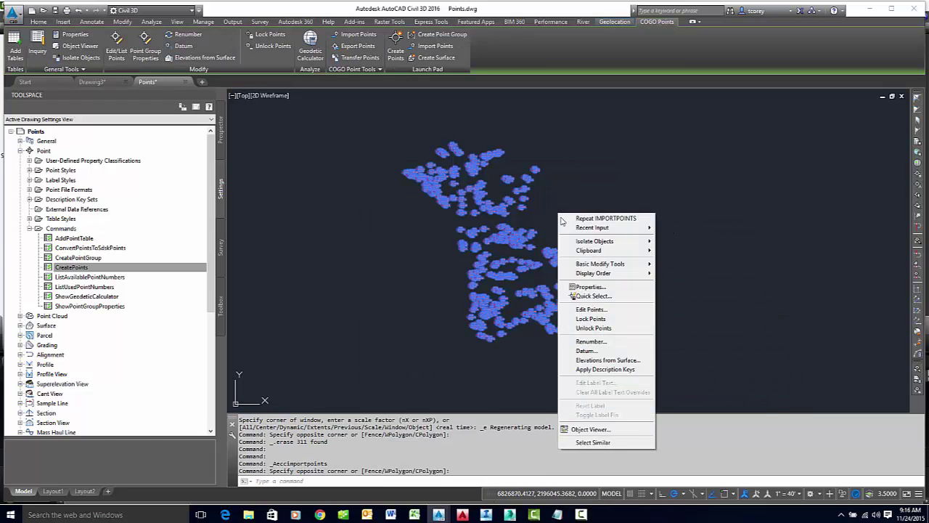
pyautogui.click(600, 312)
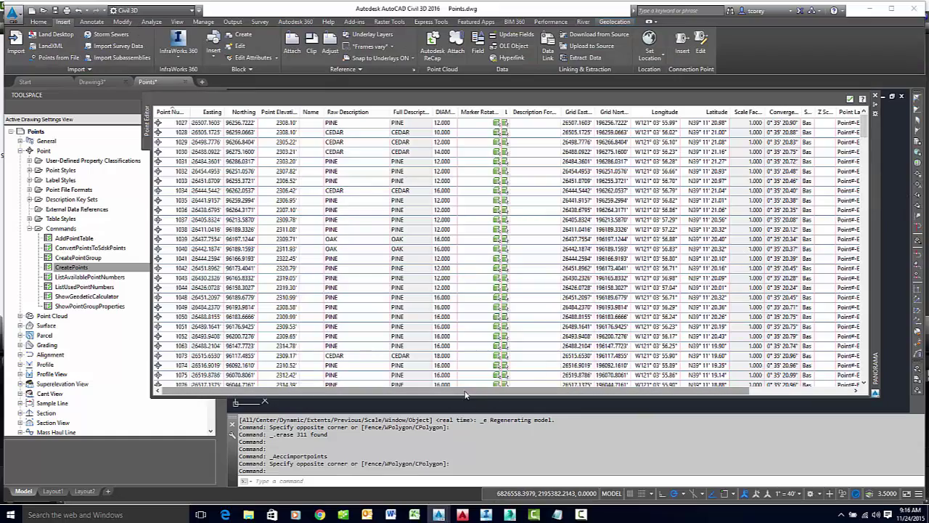
# Widen the DIAM_TRUNK_INCHES column, check the trunk diameters through the whole point list, and close the Point Editor.
pyautogui.moveTo(466, 394); pyautogui.dragTo(563, 388)
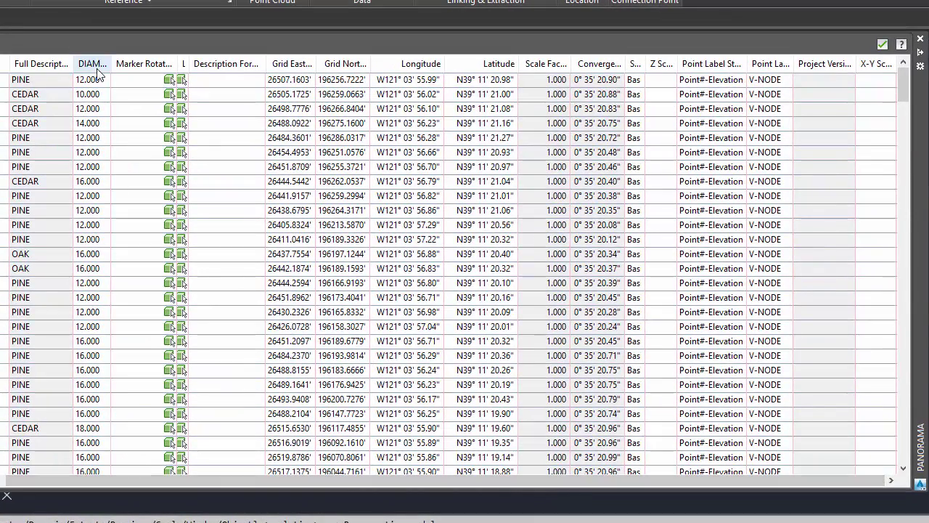
pyautogui.moveTo(111, 64); pyautogui.dragTo(194, 63)
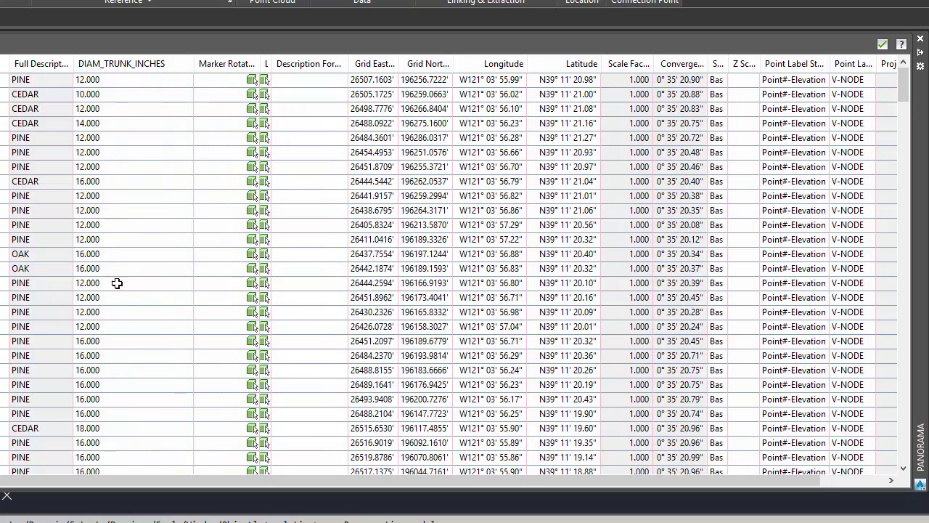
pyautogui.moveTo(897, 99); pyautogui.dragTo(900, 425)
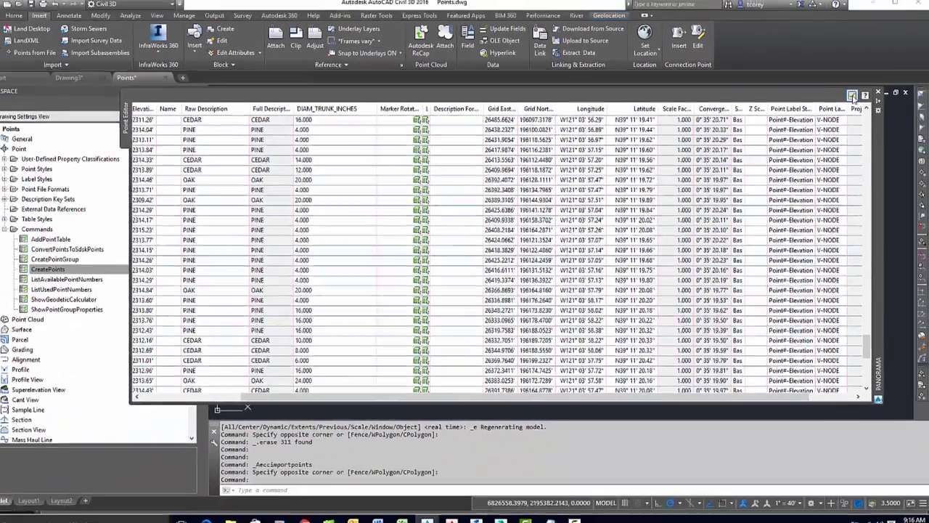
pyautogui.click(920, 38)
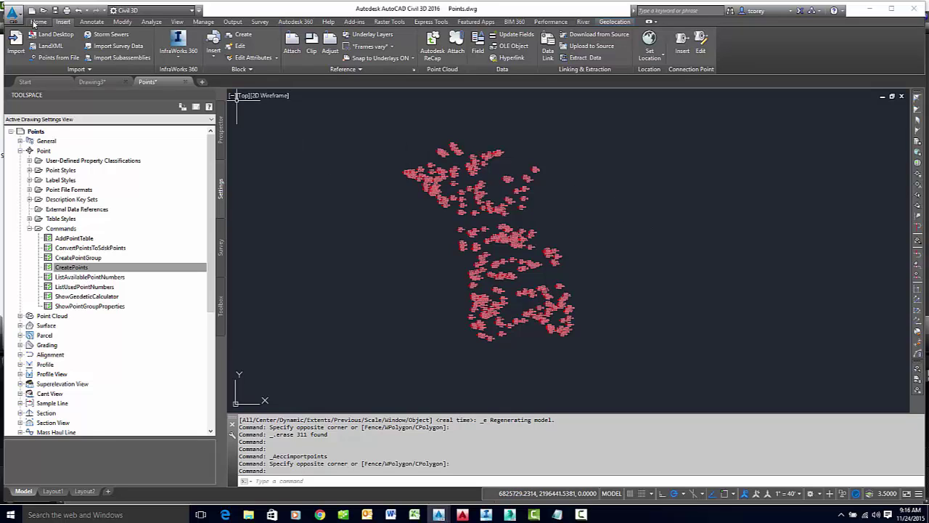
pyautogui.click(134, 12)
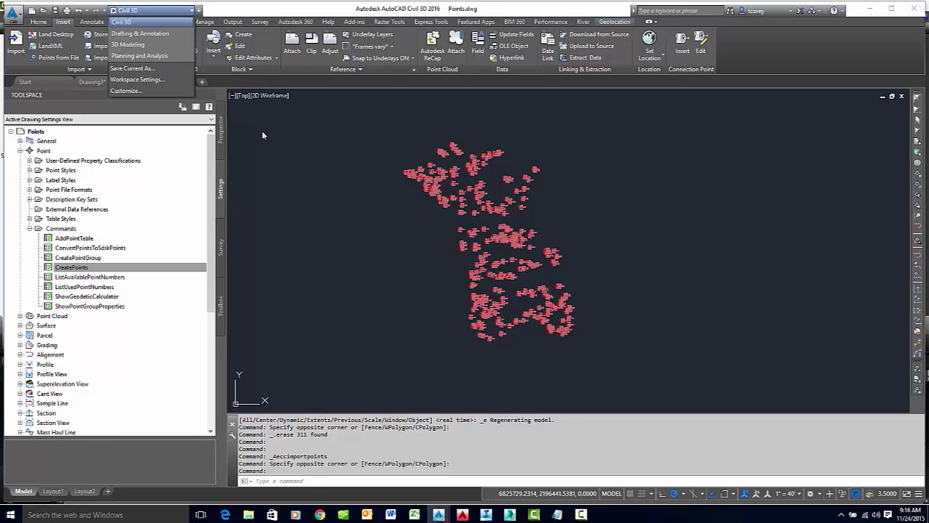
pyautogui.click(135, 22)
pyautogui.click(232, 22)
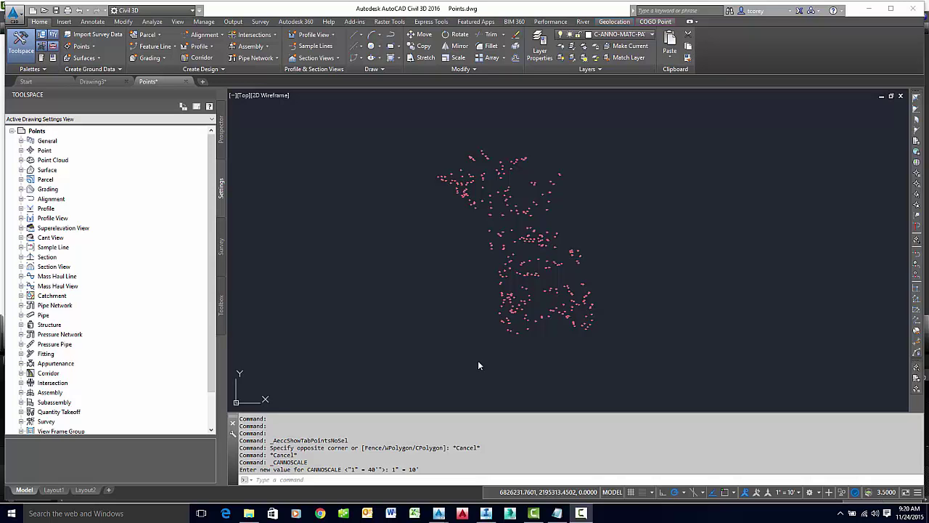
# Look closely at the tree point labels and switch the workspace to Planning and Analysis.
pyautogui.scroll(8, 433, 171)
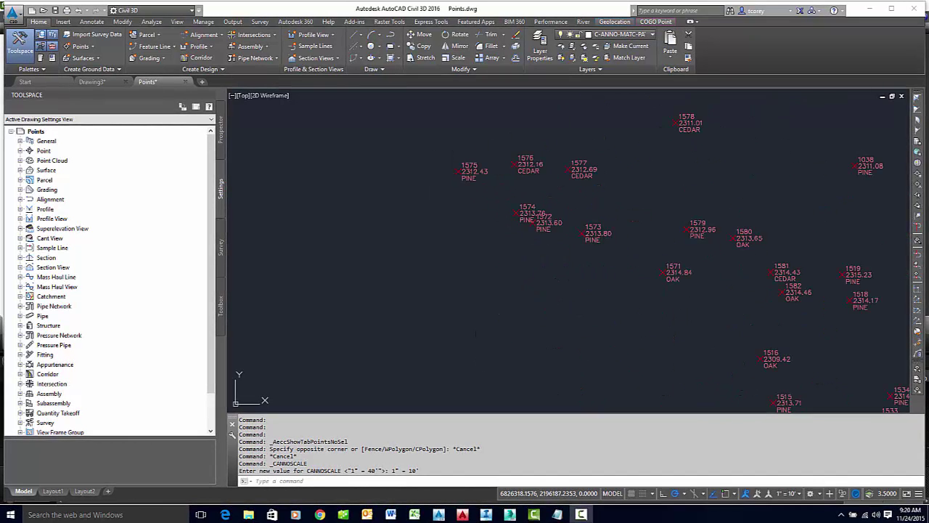
pyautogui.scroll(4, 491, 197)
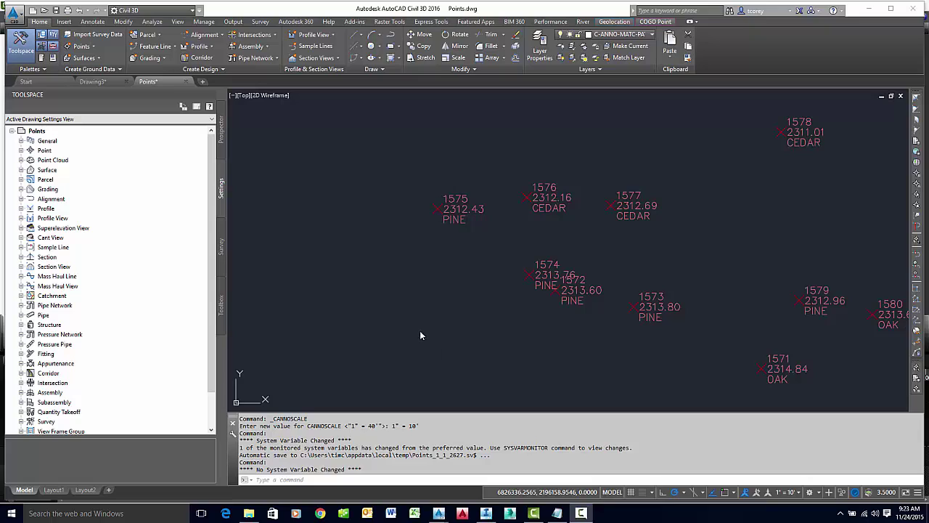
pyautogui.click(192, 10)
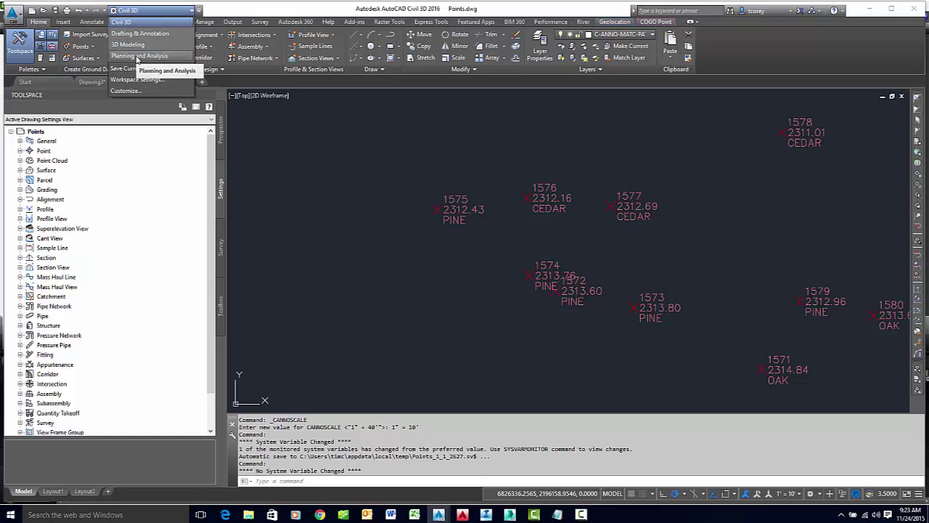
pyautogui.click(134, 56)
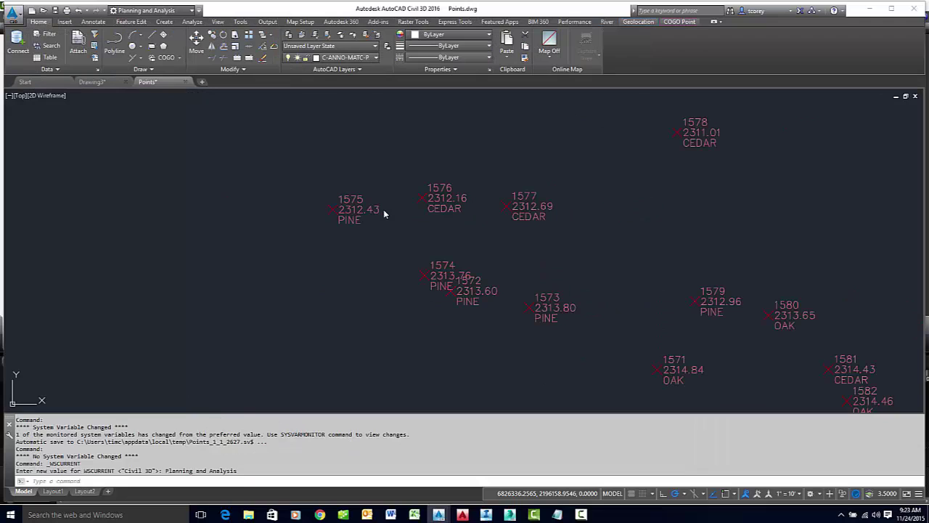
# Start defining object data for the drawing with a new table named TREES.
pyautogui.click(303, 23)
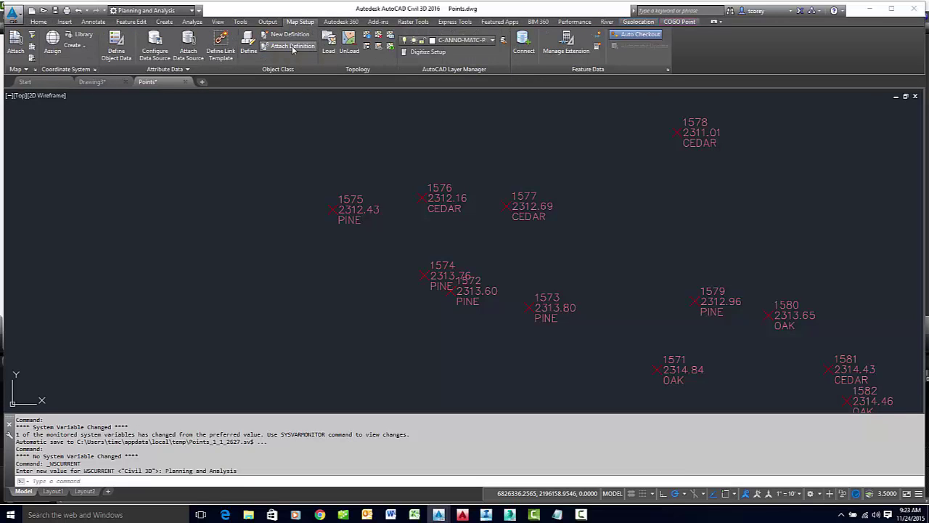
pyautogui.click(115, 58)
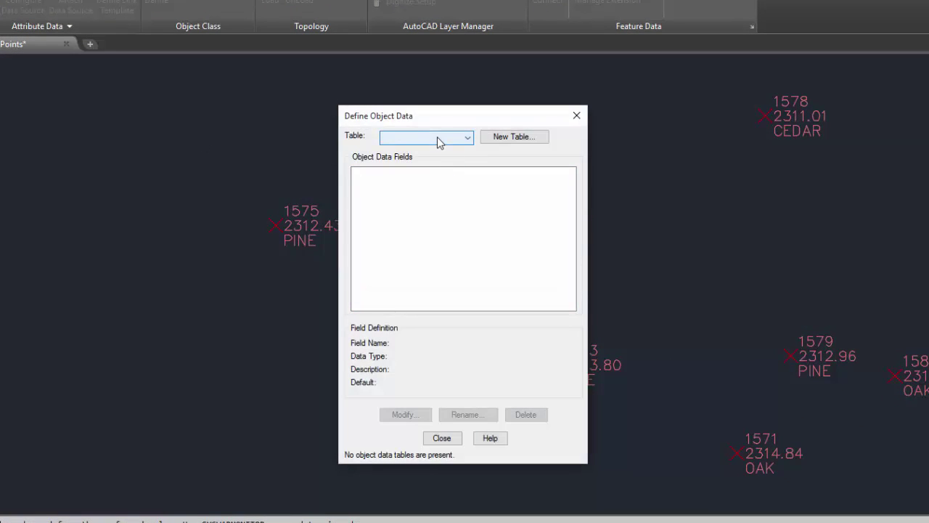
pyautogui.click(515, 138)
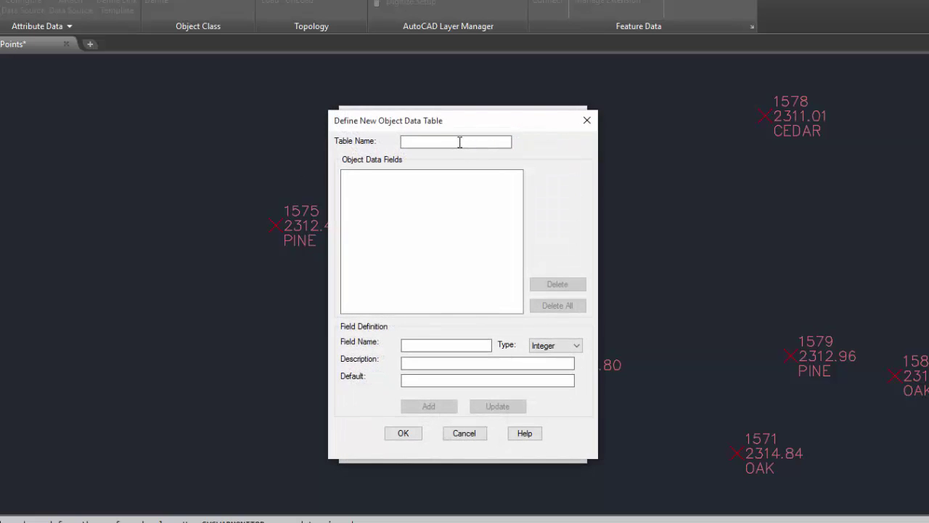
pyautogui.write('trees')
pyautogui.press('BackSpace')
pyautogui.press('BackSpace')
pyautogui.press('BackSpace')
pyautogui.press('BackSpace')
pyautogui.press('BackSpace')
pyautogui.write('TREES')
# Add a Character field named SPECIES to the TREES table, with the description SPECIES and the default value TREE.
pyautogui.write('SPECI')
pyautogui.write('ES')
pyautogui.click(578, 346)
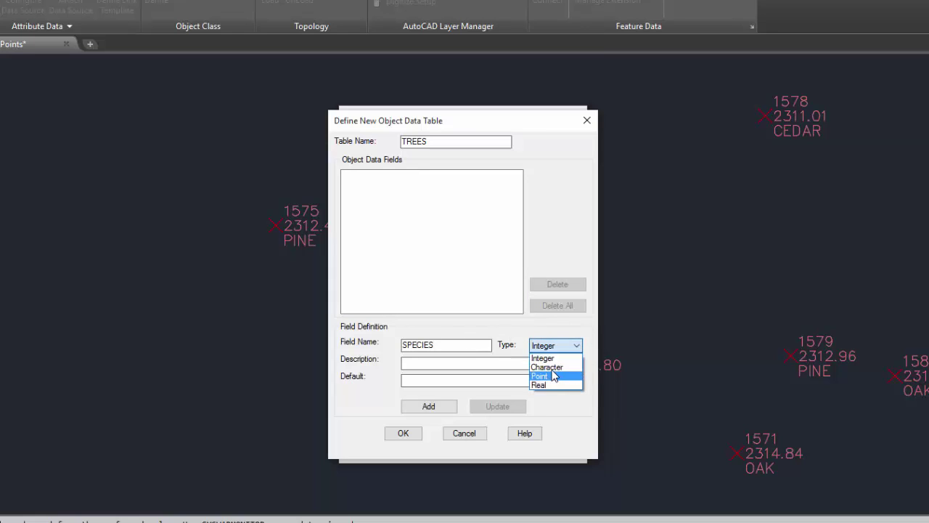
pyautogui.click(559, 367)
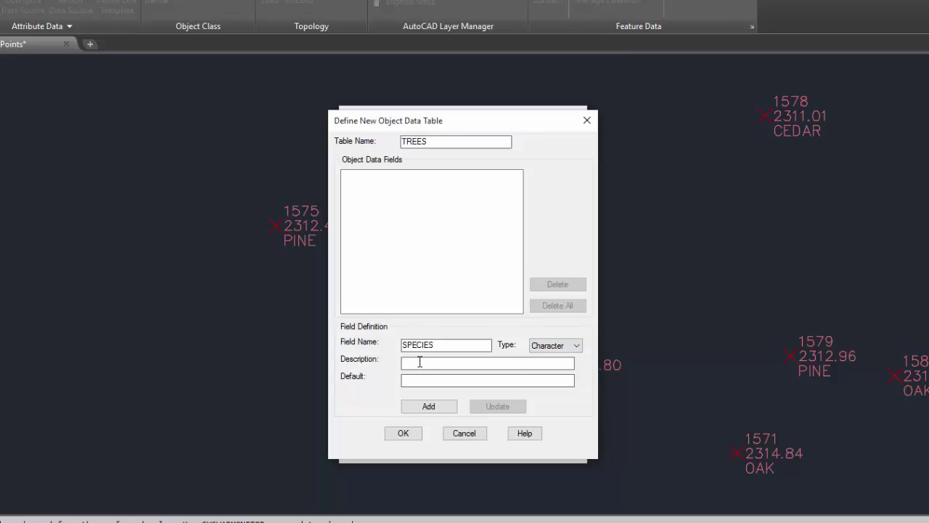
pyautogui.click(420, 361)
pyautogui.write('SPECIES')
pyautogui.press('Tab')
pyautogui.write('TREE')
pyautogui.click(429, 407)
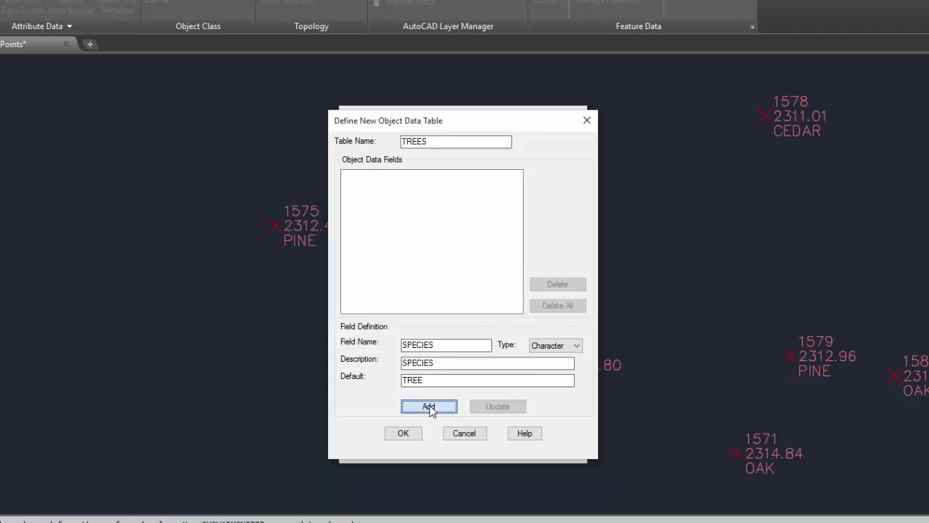
# Add a Real field DIAM_TRUNK_INCHES to the TREES table with description TRUNK DIAMETER and default 1, and finish defining the object data.
pyautogui.click(414, 344)
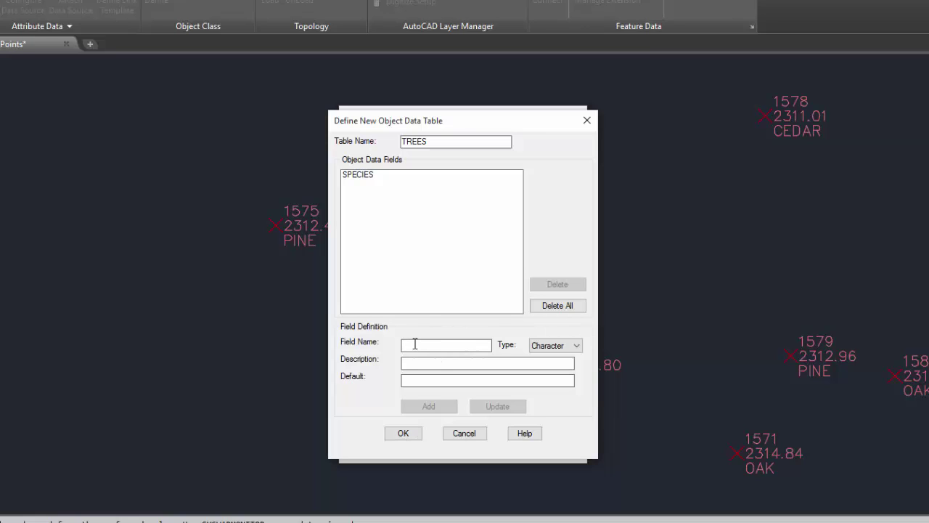
pyautogui.write('DIAM_TRUNK_INCHES')
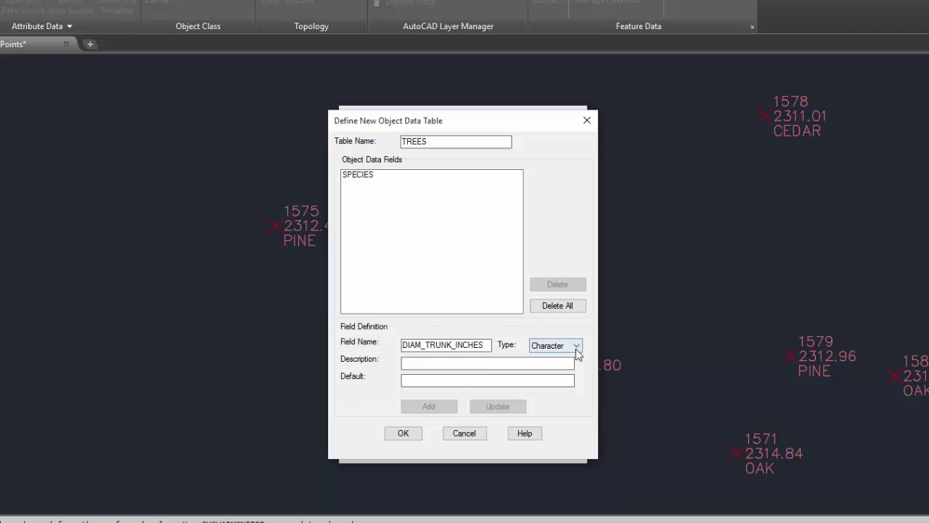
pyautogui.click(577, 348)
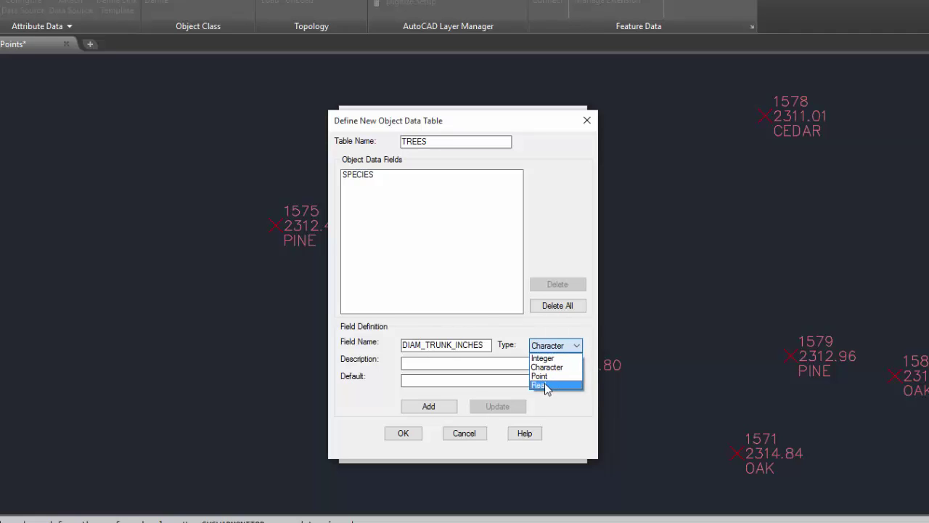
pyautogui.click(545, 384)
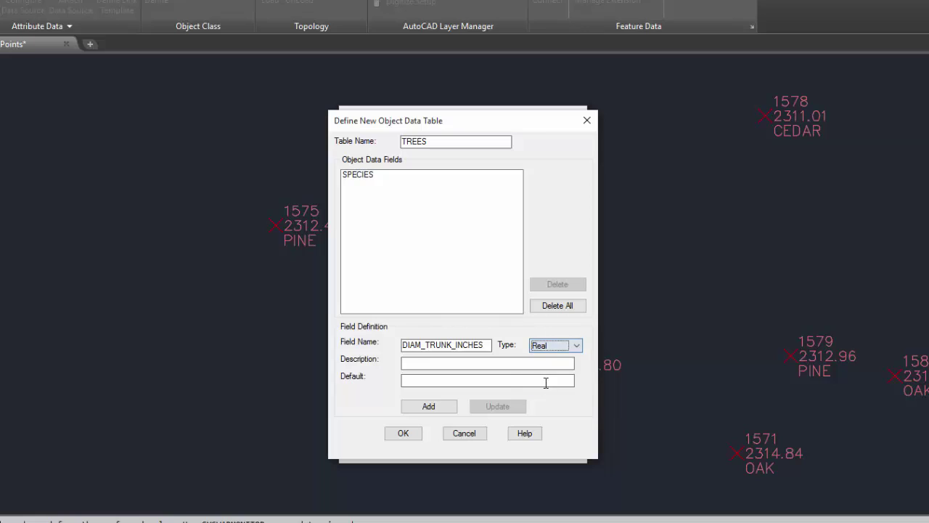
pyautogui.click(414, 363)
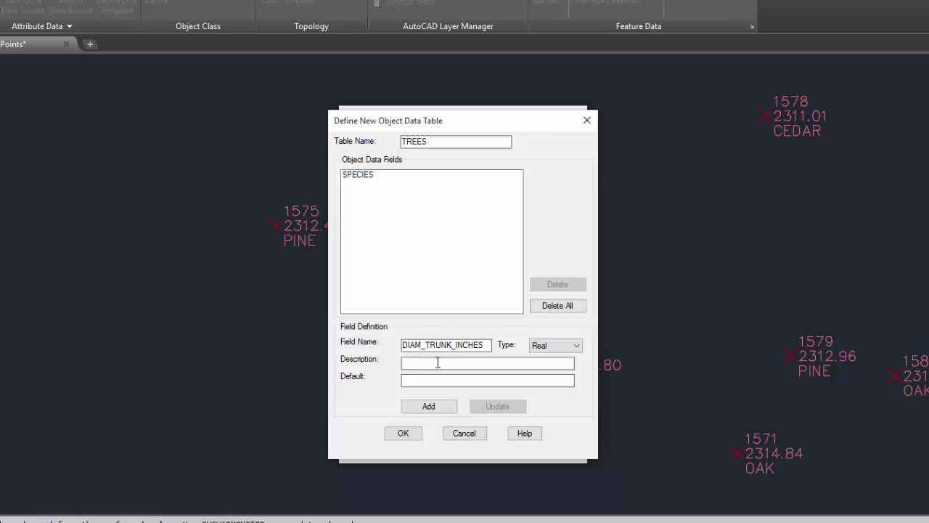
pyautogui.write('TRUNK DIAM')
pyautogui.write('ETER')
pyautogui.write('1')
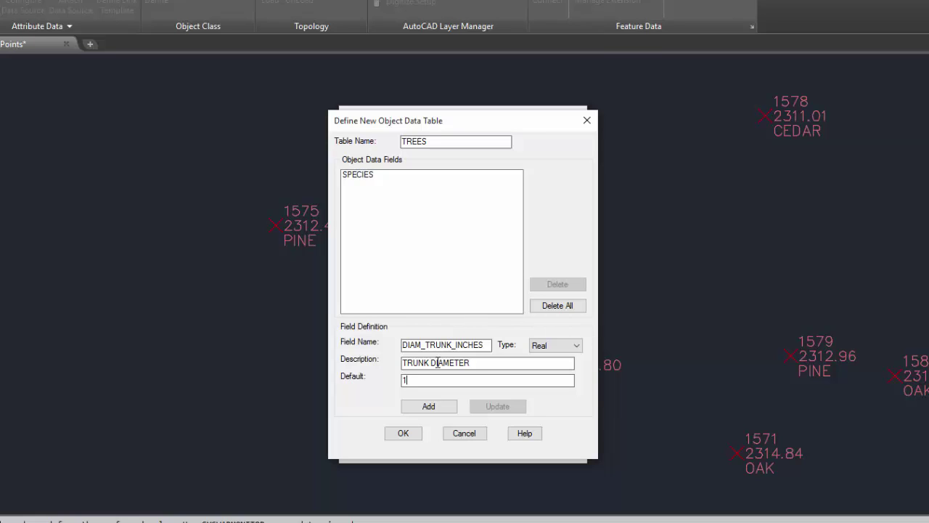
pyautogui.click(430, 407)
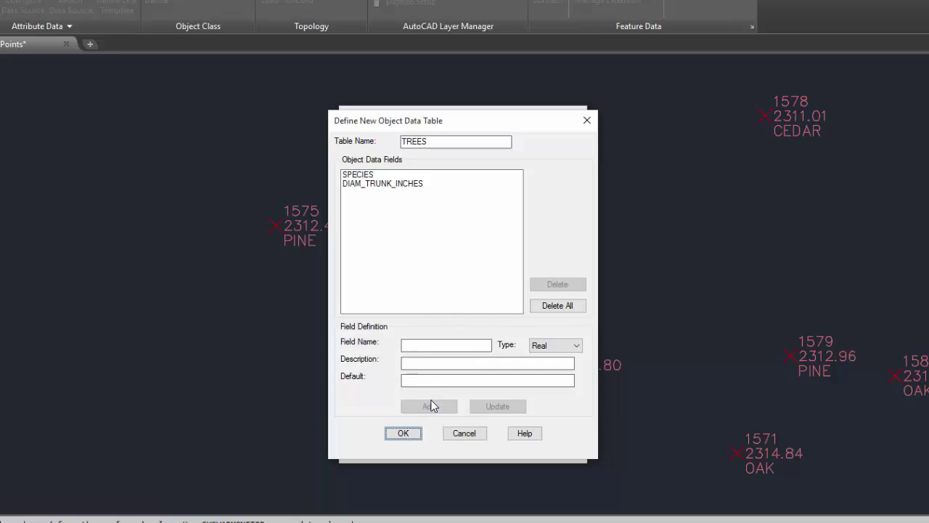
pyautogui.click(403, 433)
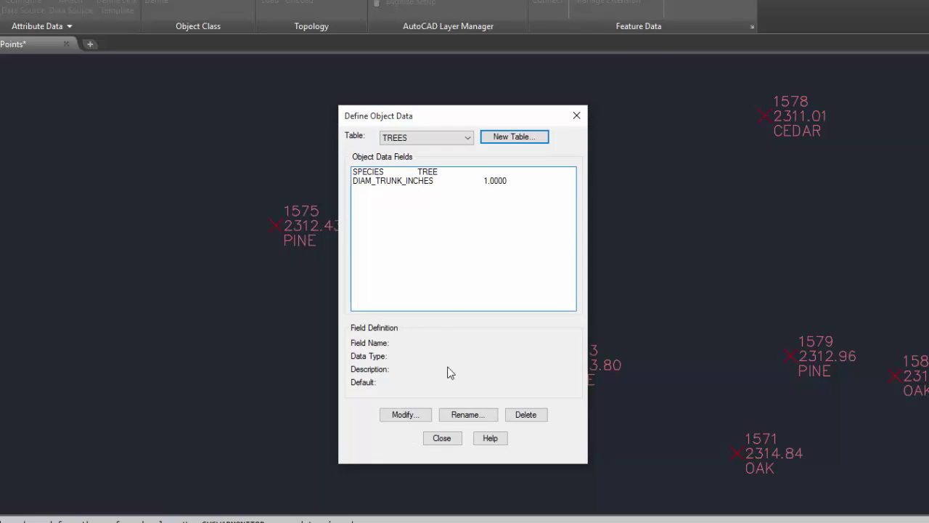
pyautogui.click(442, 438)
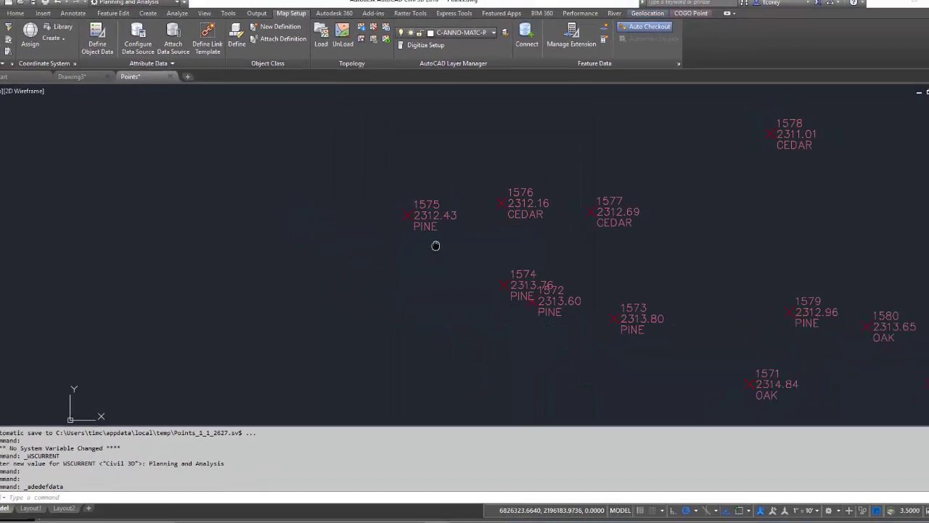
# Draw an AutoCAD point at tree point 1575 using the Node object snap.
pyautogui.scroll(3, 331, 254)
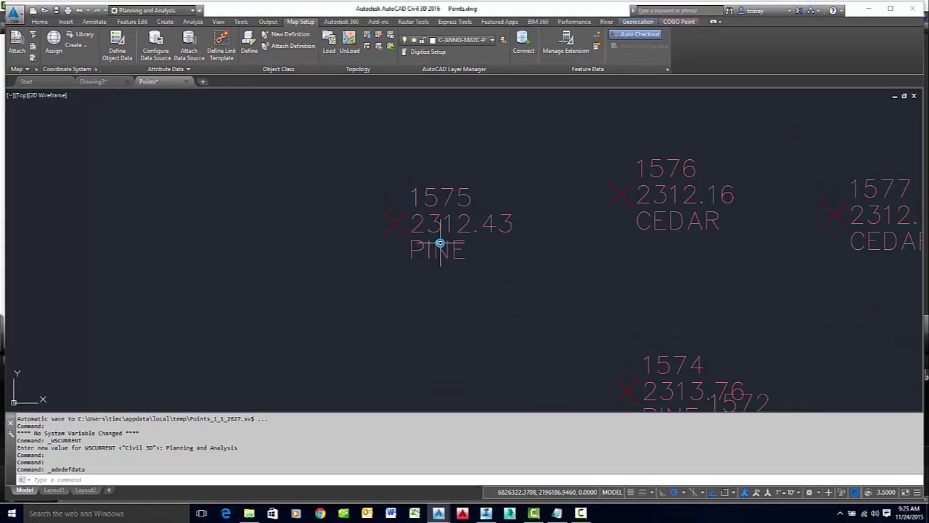
pyautogui.write('point')
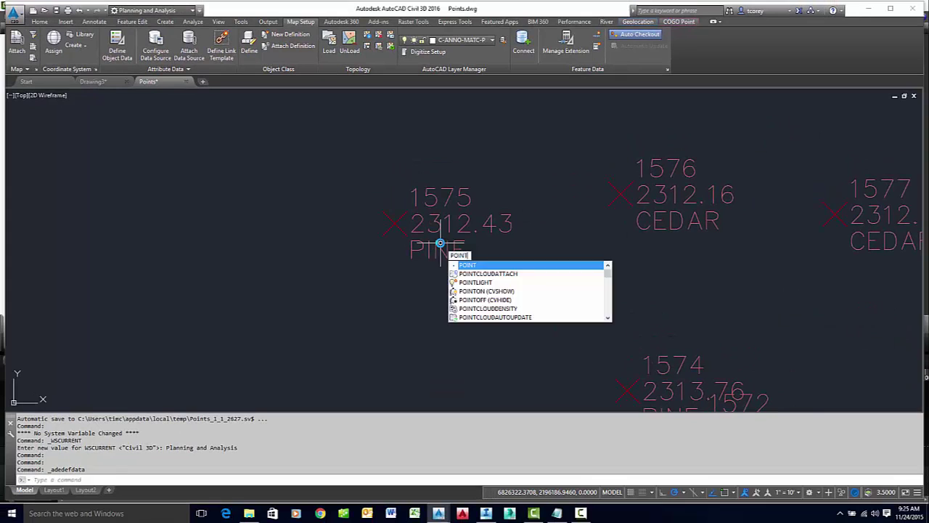
pyautogui.press('Return')
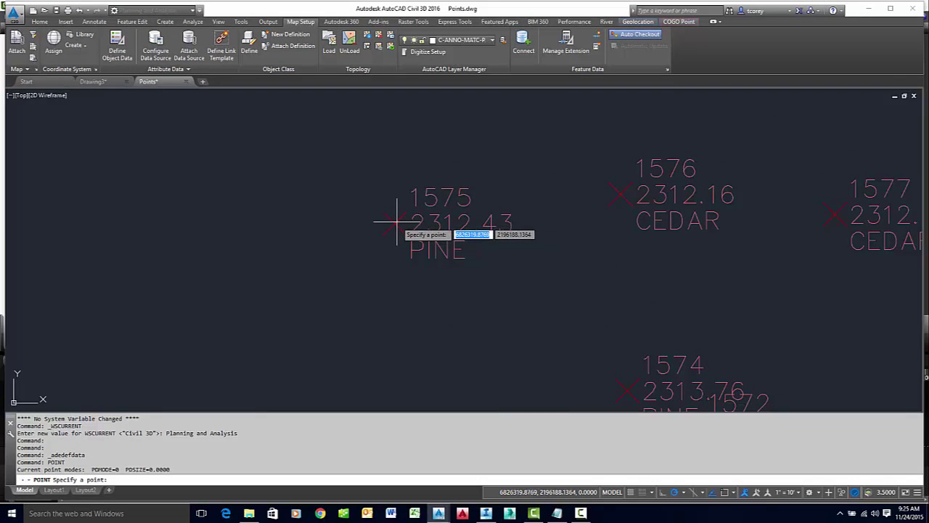
pyautogui.write('NOD')
pyautogui.press('Return')
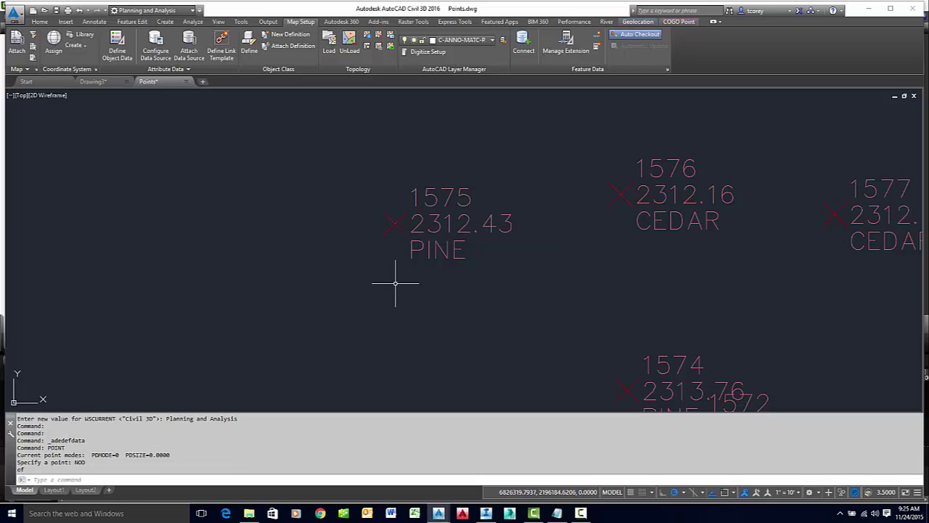
# Set the point display mode PDMODE to 2.
pyautogui.write('PDMODE')
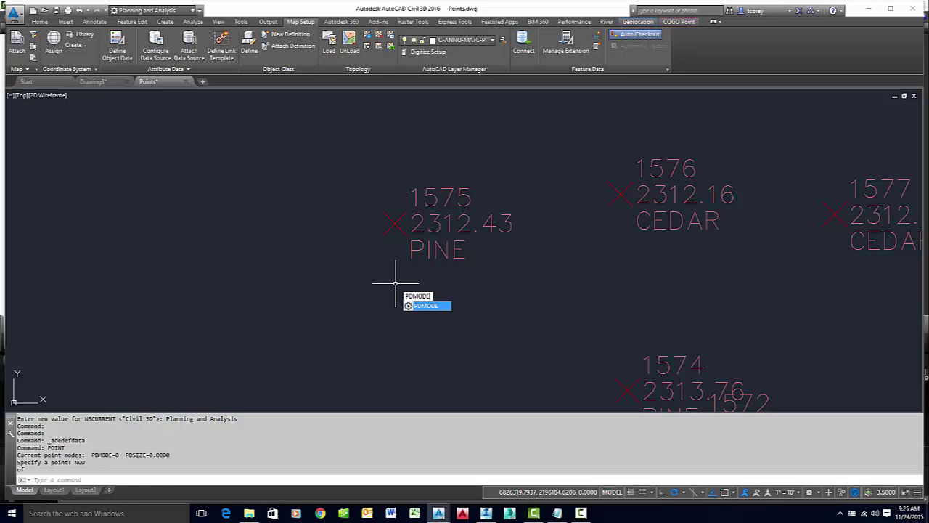
pyautogui.press('Return')
pyautogui.write('2')
pyautogui.press('Return')
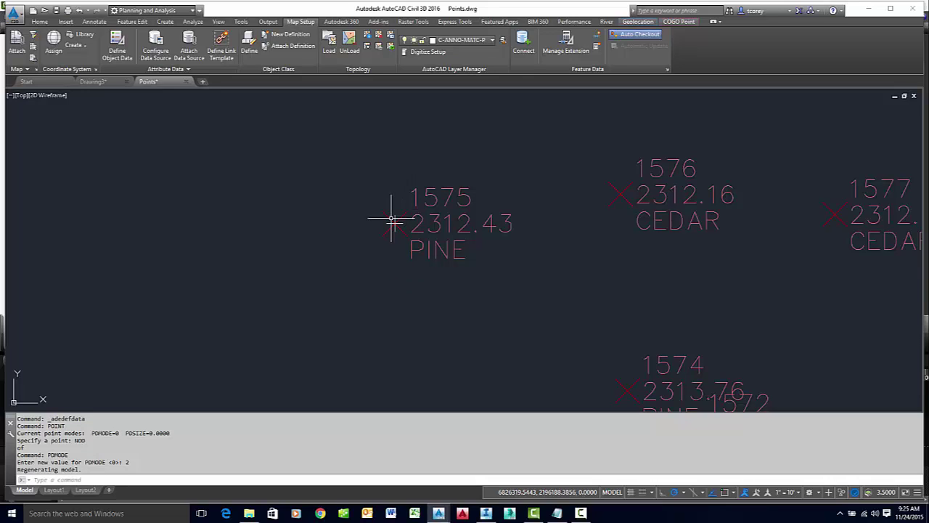
# Start attaching object data from the TREES table and set the SPECIES value to PINE.
pyautogui.scroll(5, 392, 222)
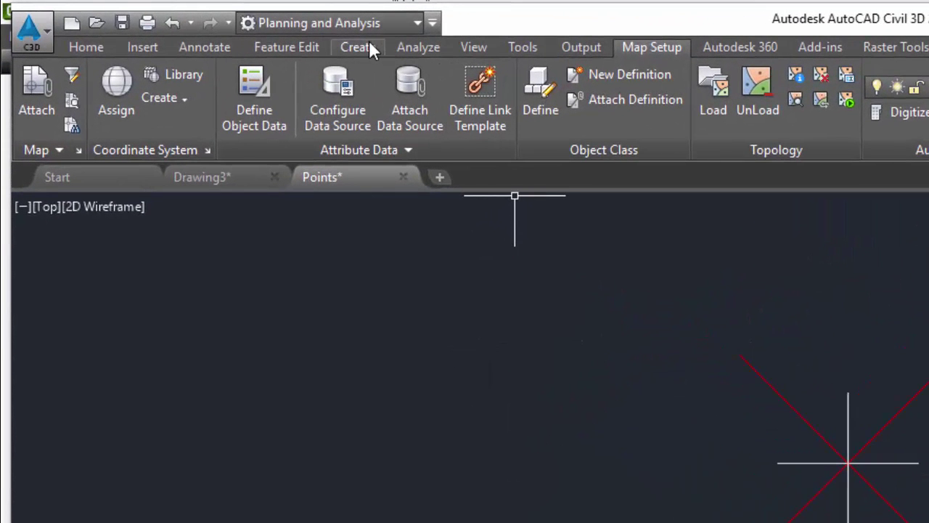
pyautogui.click(364, 46)
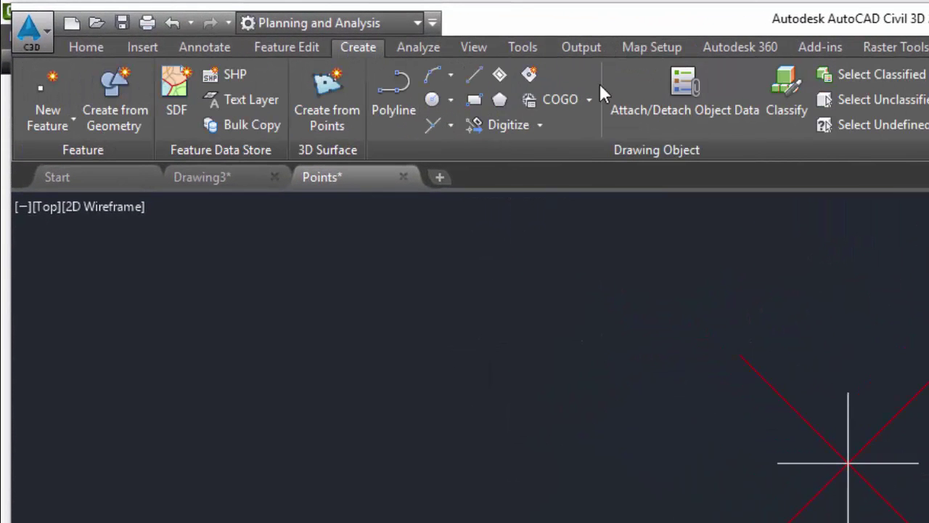
pyautogui.click(684, 90)
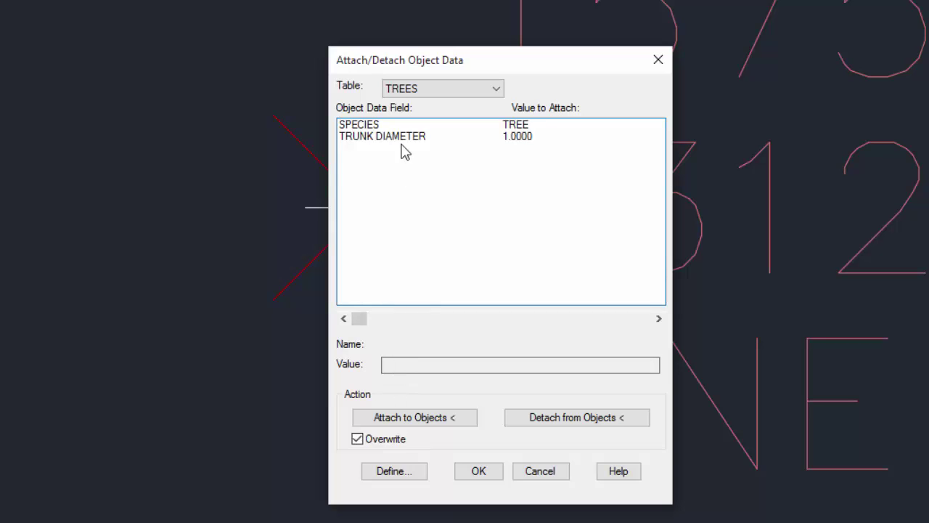
pyautogui.click(367, 124)
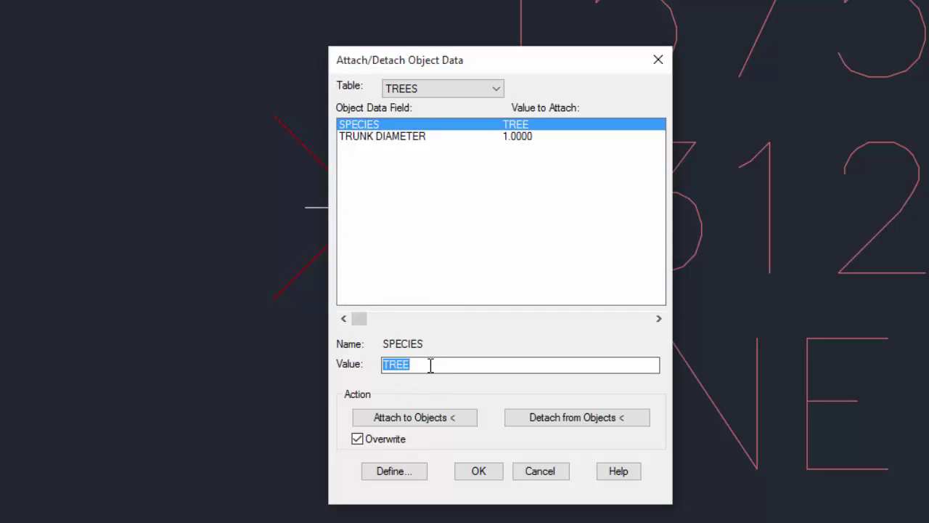
pyautogui.write('CEDAR')
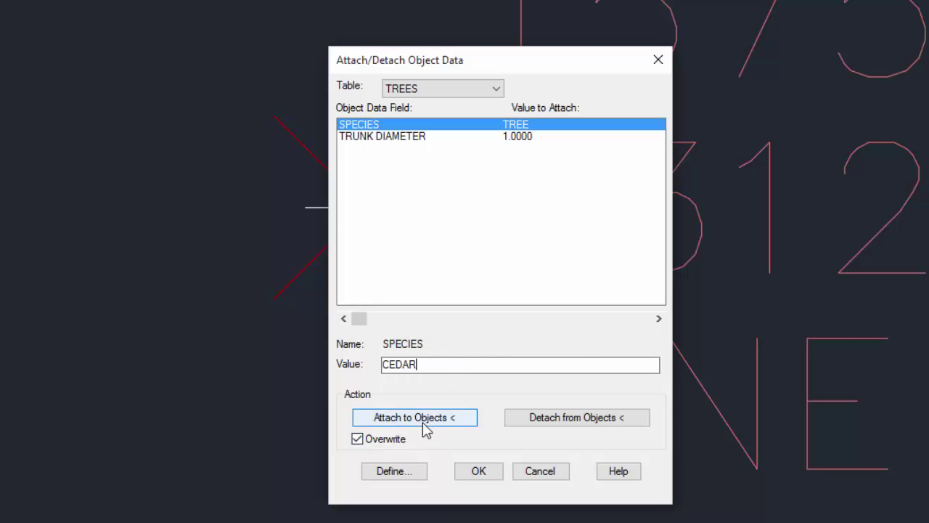
pyautogui.moveTo(436, 365); pyautogui.dragTo(324, 372)
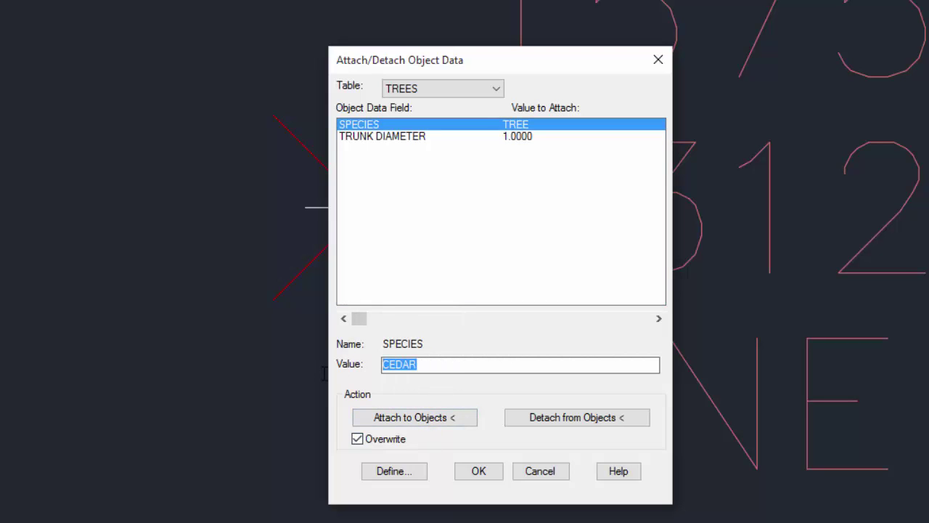
pyautogui.write('PINE')
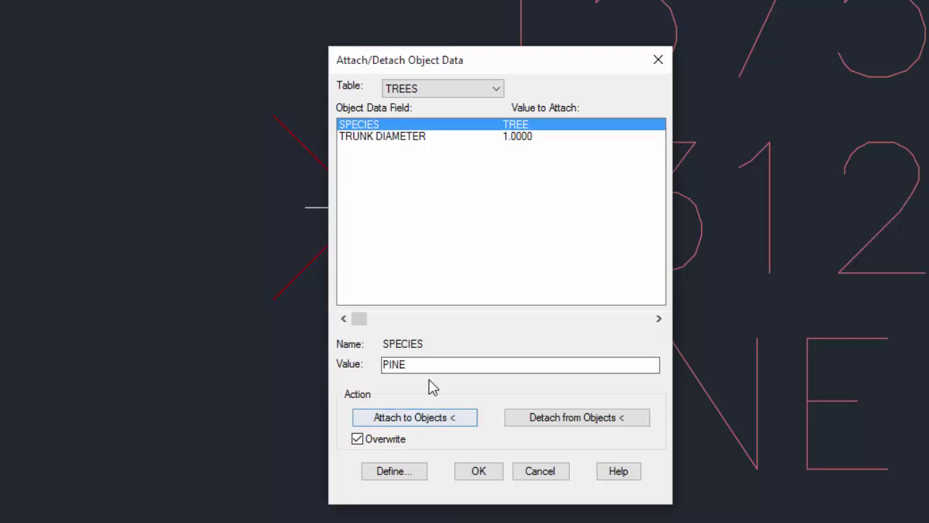
# Set the TRUNK DIAMETER value to 15 and start attaching the TREES data to objects in the drawing.
pyautogui.click(411, 137)
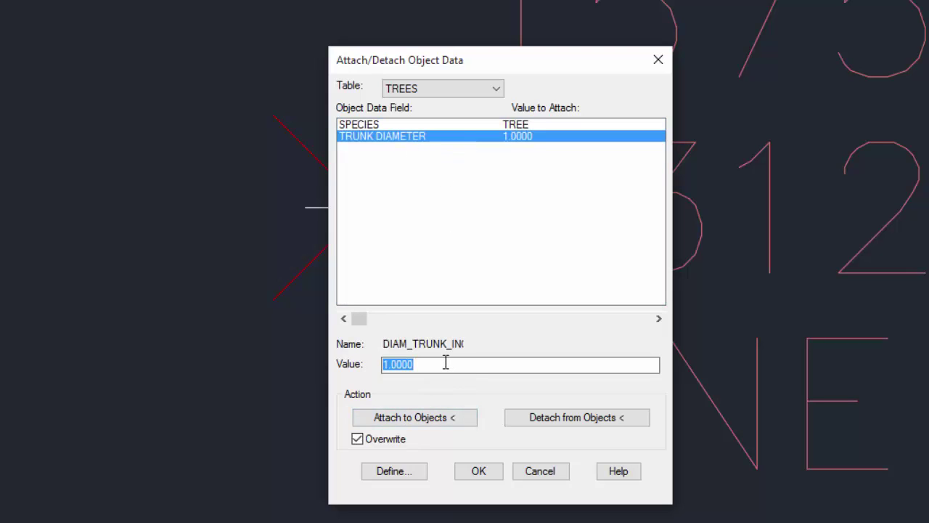
pyautogui.write('15')
pyautogui.click(429, 419)
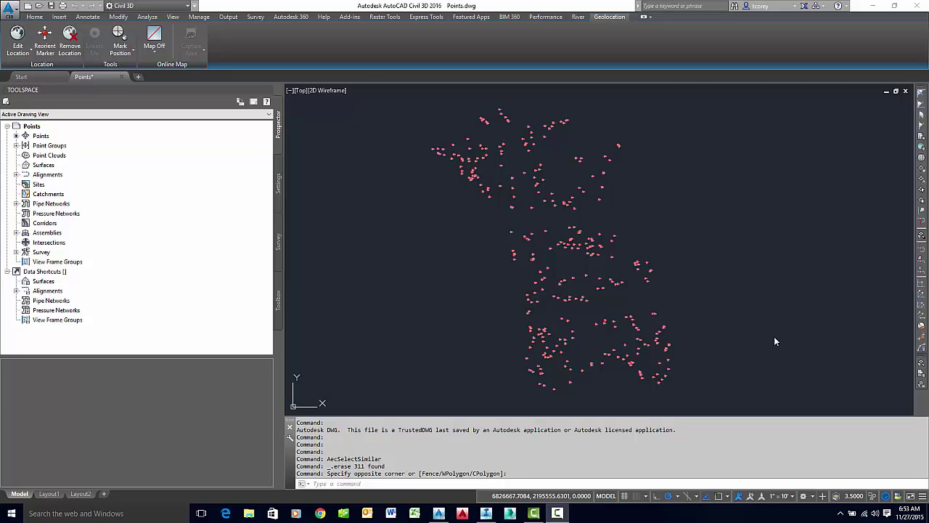
# Load the LISP file ConverttoACADPoints with ObData.lsp from outside the trusted locations and run its GO command.
pyautogui.click(386, 482)
pyautogui.write('appload')
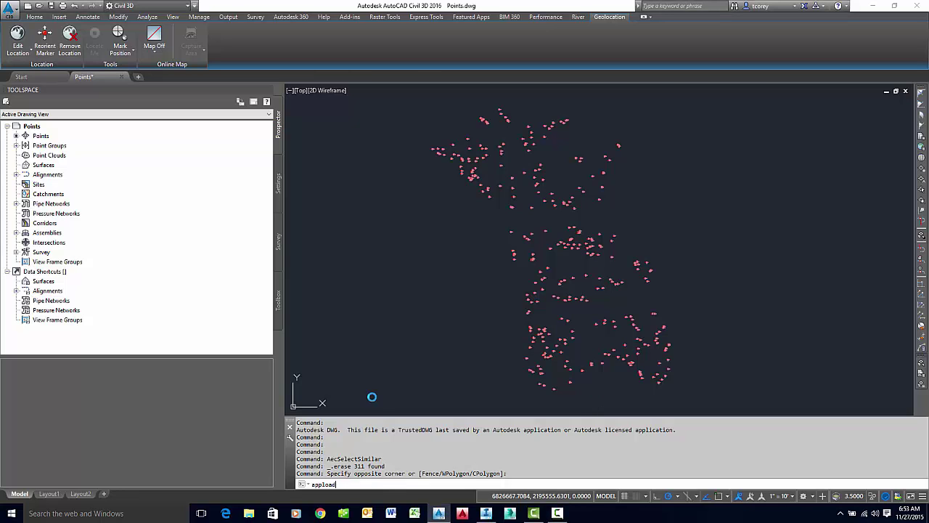
pyautogui.press('Return')
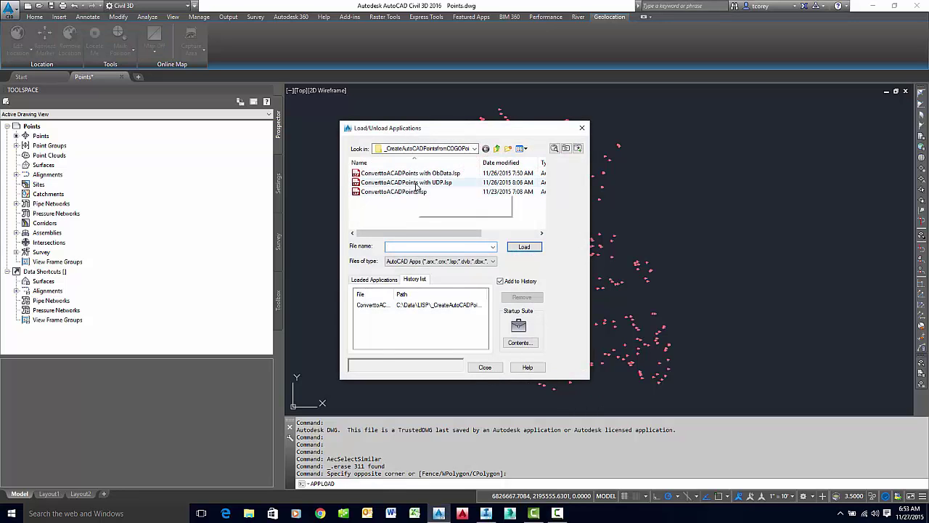
pyautogui.click(394, 175)
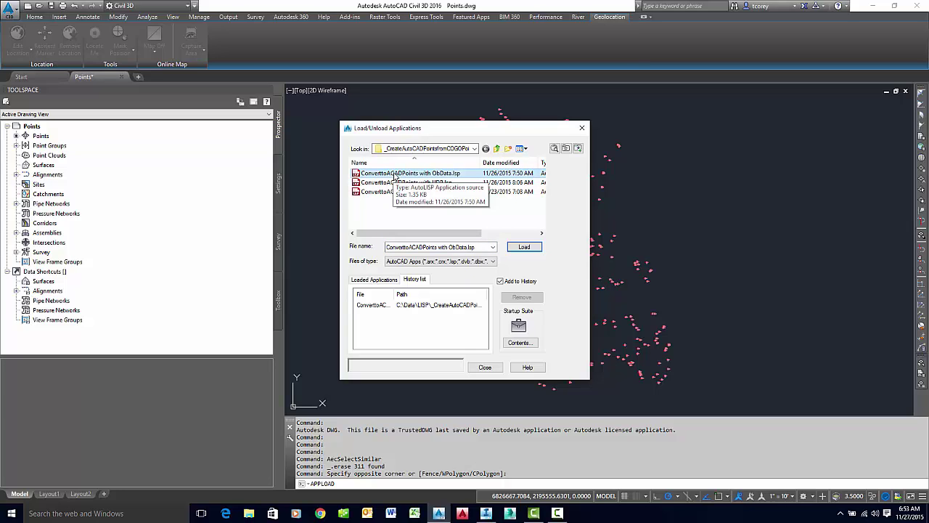
pyautogui.click(524, 246)
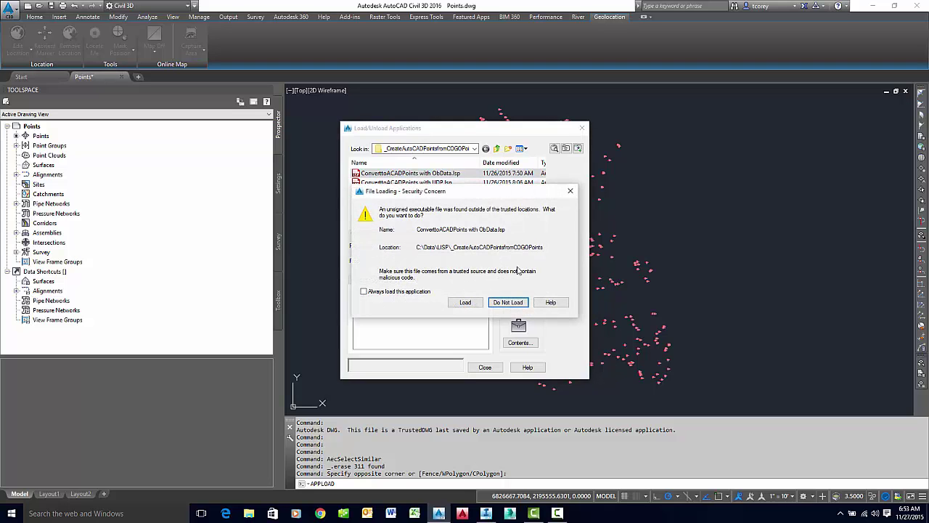
pyautogui.click(467, 302)
pyautogui.click(485, 367)
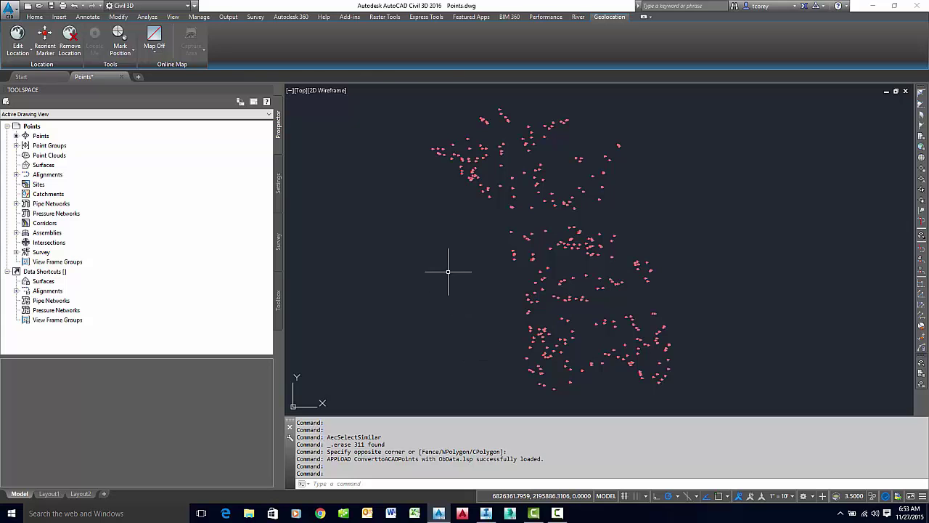
pyautogui.write('GO')
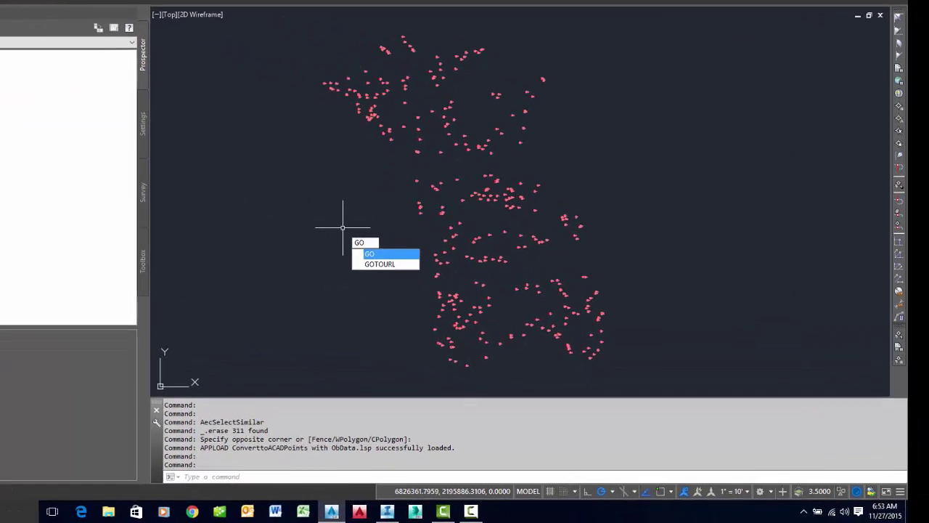
pyautogui.press('Return')
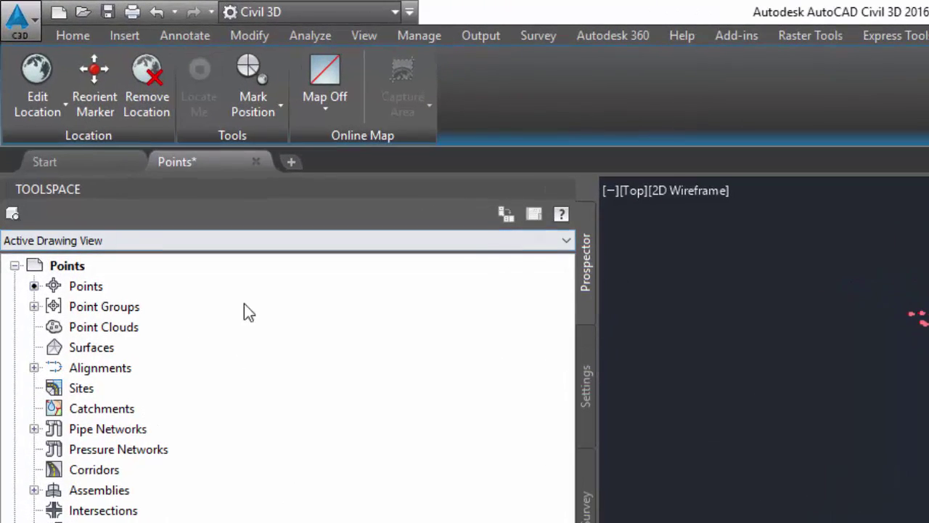
# Check the user-defined property classification assigned to the _All Points point group in its properties summary.
pyautogui.click(34, 306)
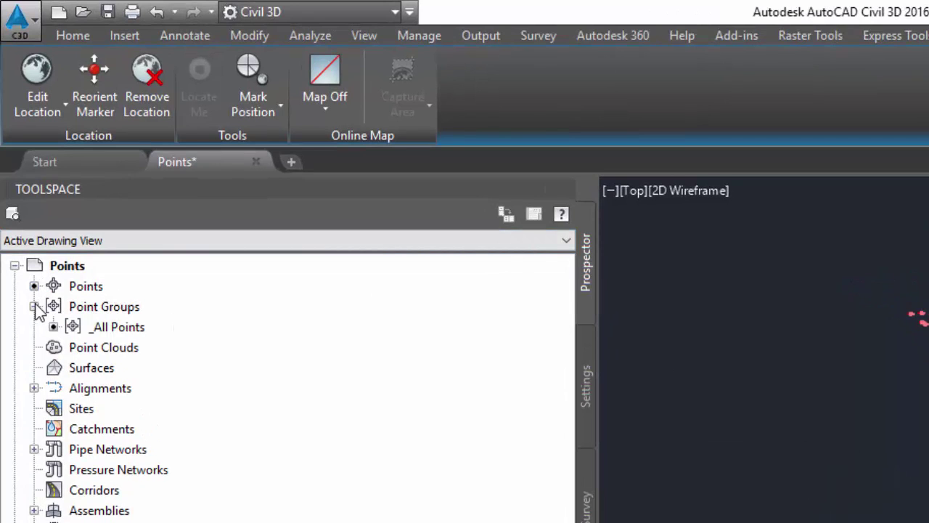
pyautogui.rightClick(120, 328)
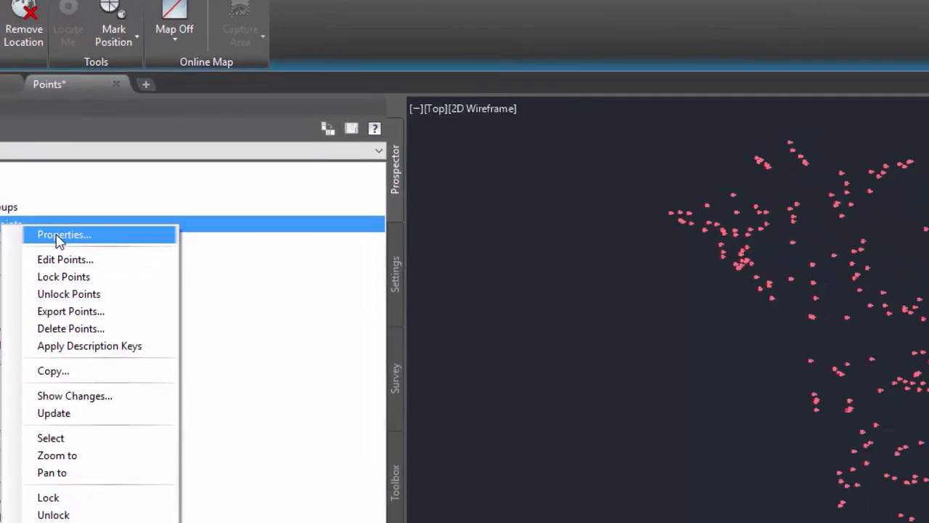
pyautogui.click(188, 338)
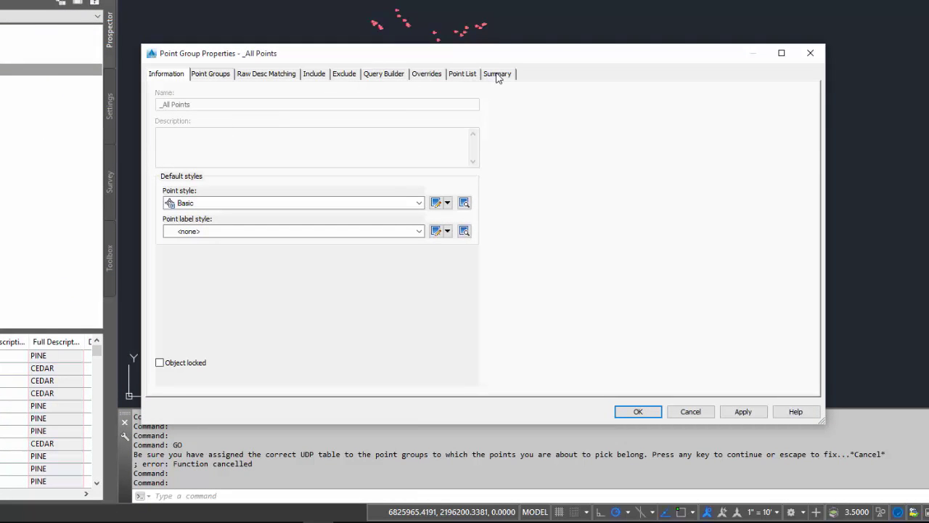
pyautogui.click(498, 76)
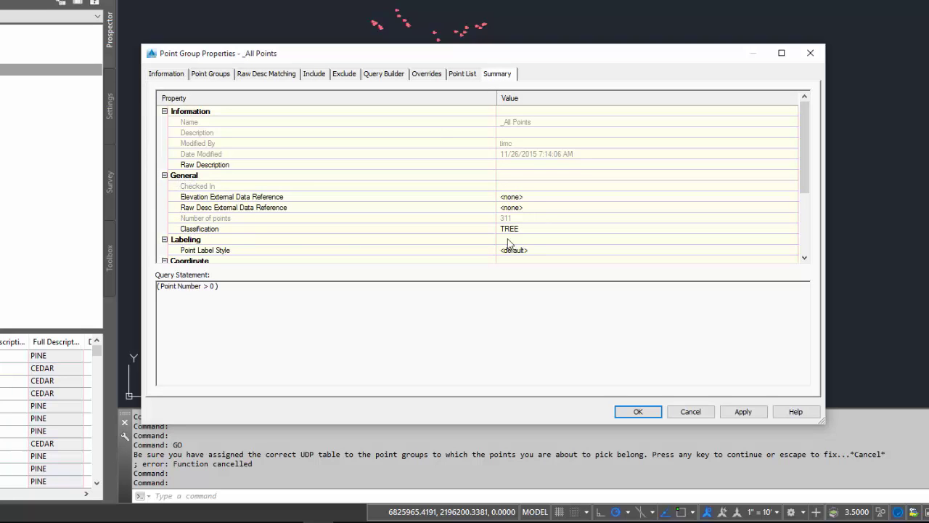
# Set the classification of the _All Points point group to TREE and accept its properties.
pyautogui.click(541, 230)
pyautogui.click(540, 229)
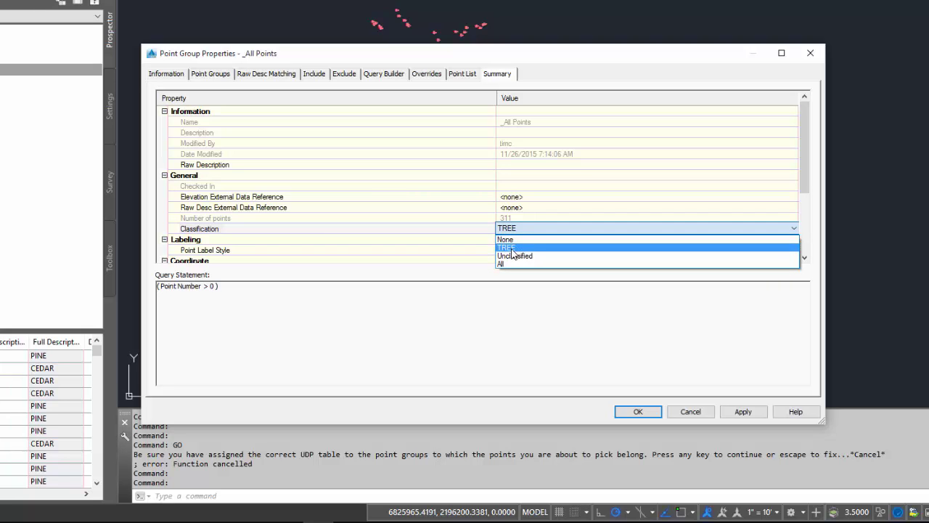
pyautogui.click(513, 248)
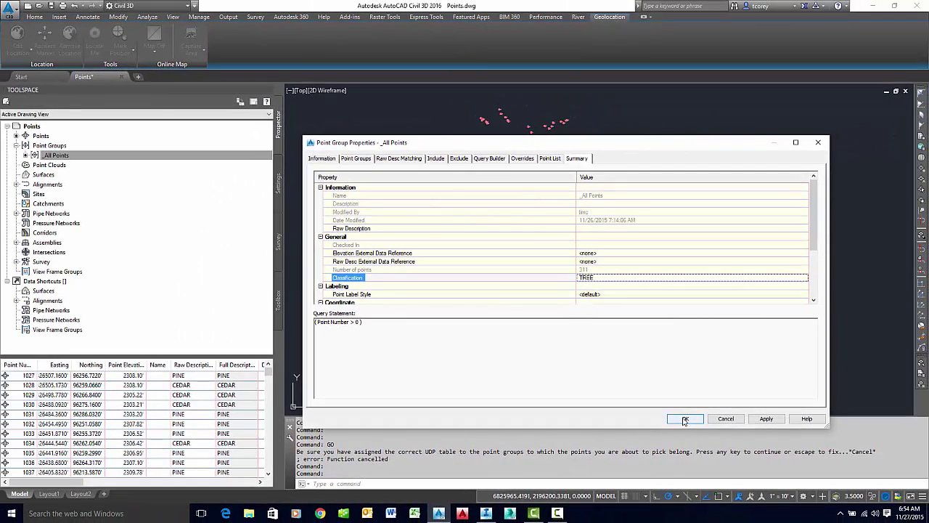
pyautogui.click(684, 419)
# Run the GO routine on all the COGO tree points in the drawing.
pyautogui.write('GO')
pyautogui.press('Return')
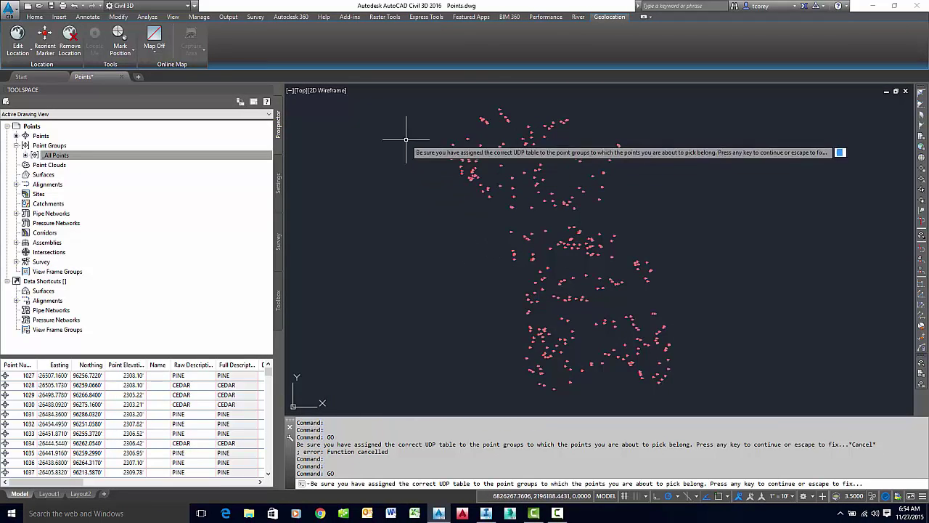
pyautogui.press('Return')
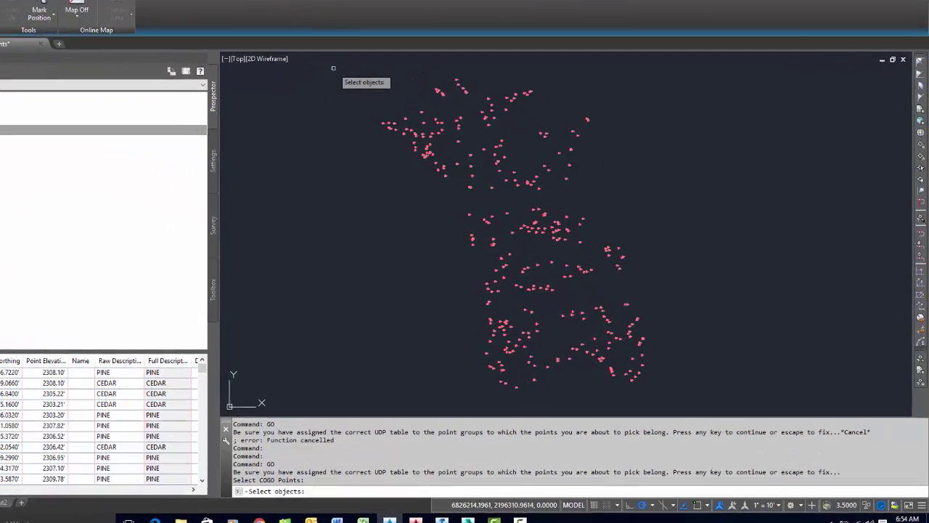
pyautogui.click(333, 68)
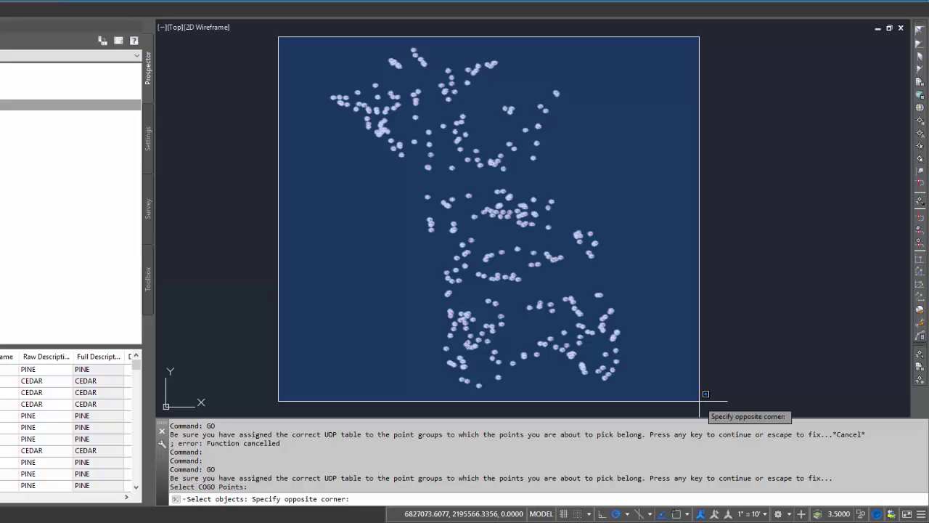
pyautogui.click(700, 401)
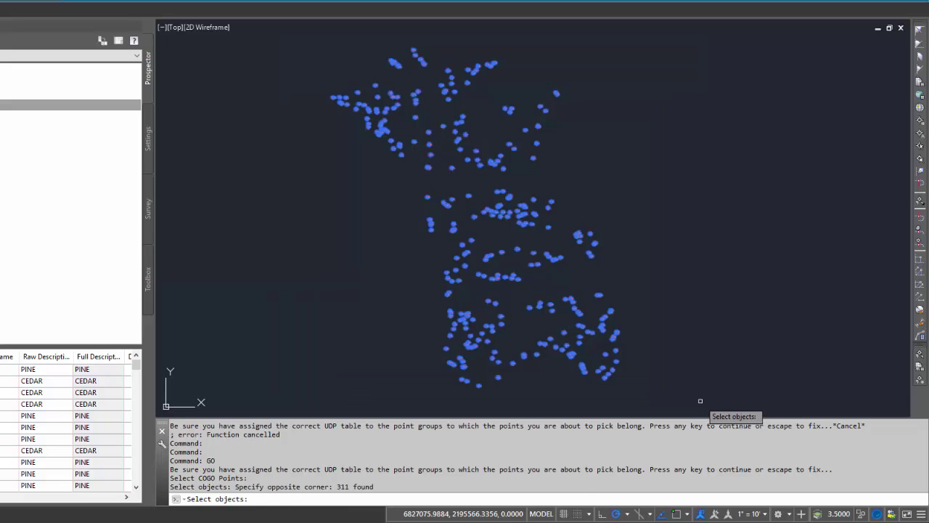
pyautogui.press('Return')
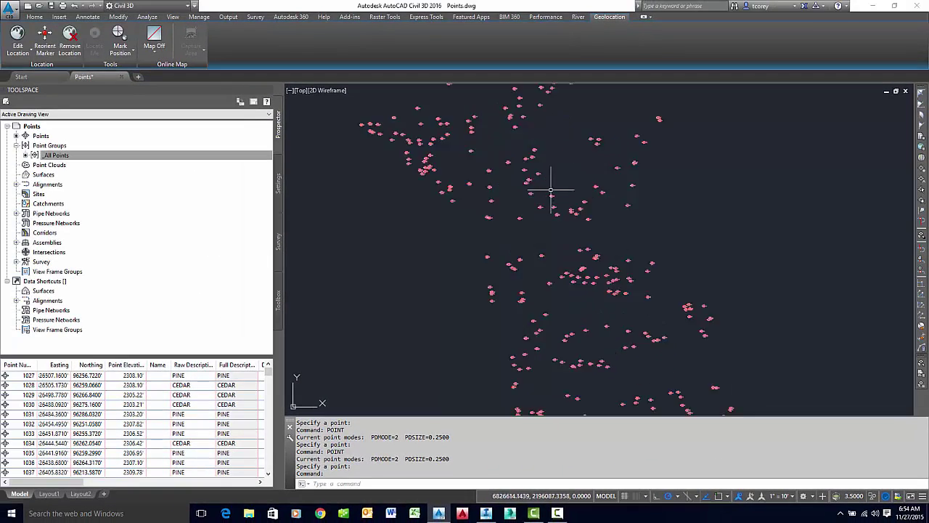
# Examine the TREES object data in the properties of the AutoCAD point created at tree point 1108.
pyautogui.scroll(6, 551, 191)
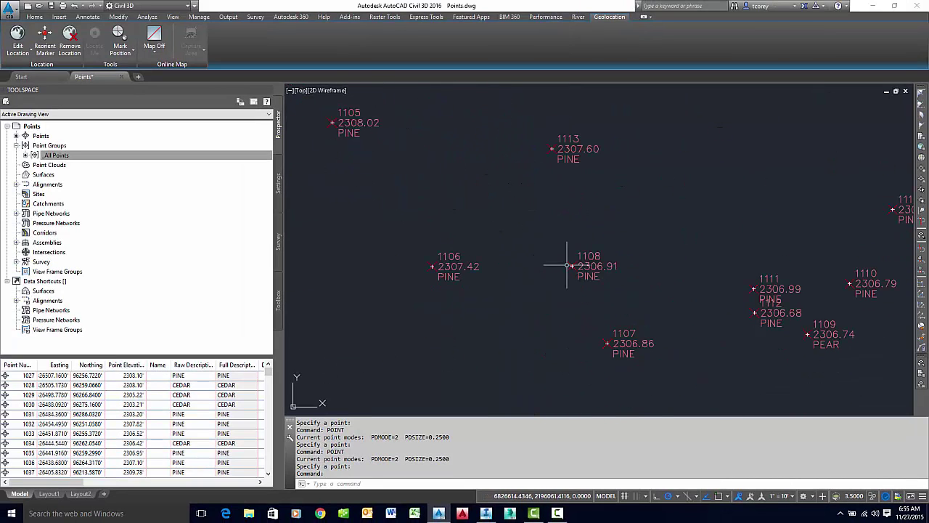
pyautogui.scroll(3, 568, 265)
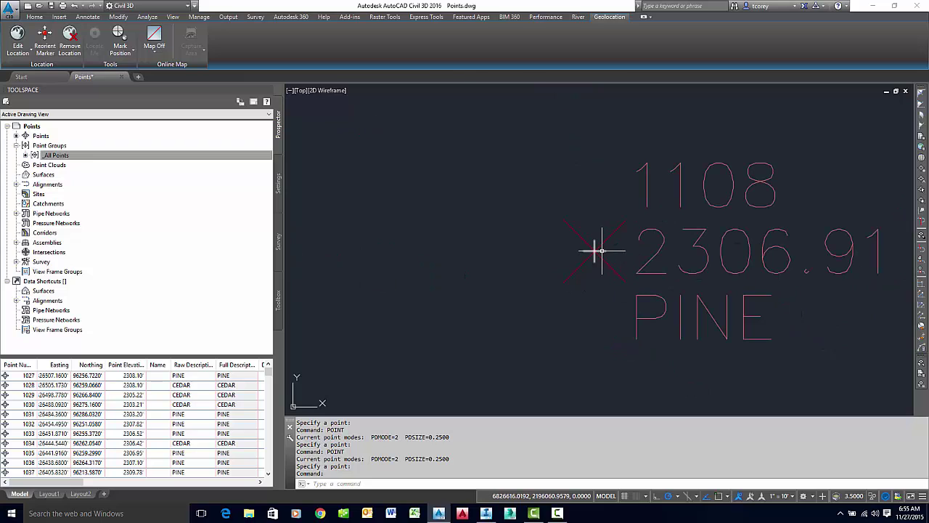
pyautogui.click(598, 251)
pyautogui.rightClick(592, 296)
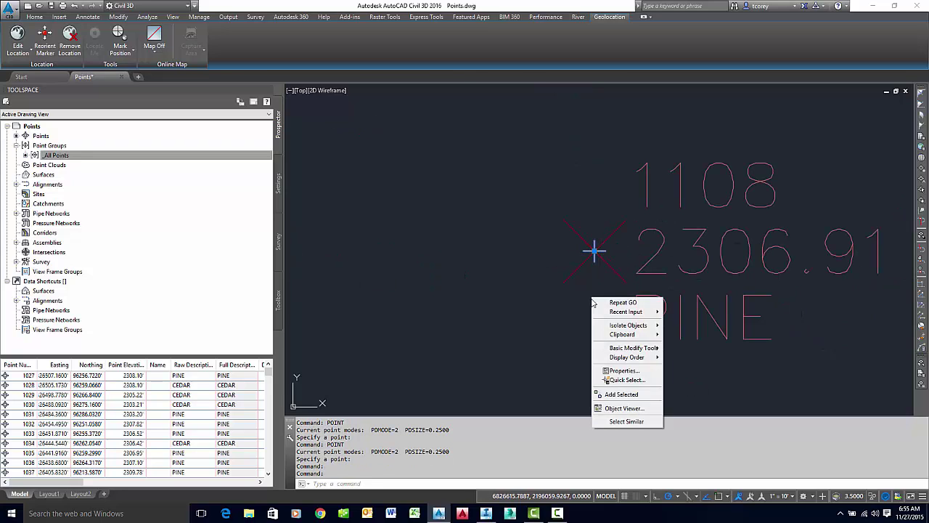
pyautogui.click(622, 372)
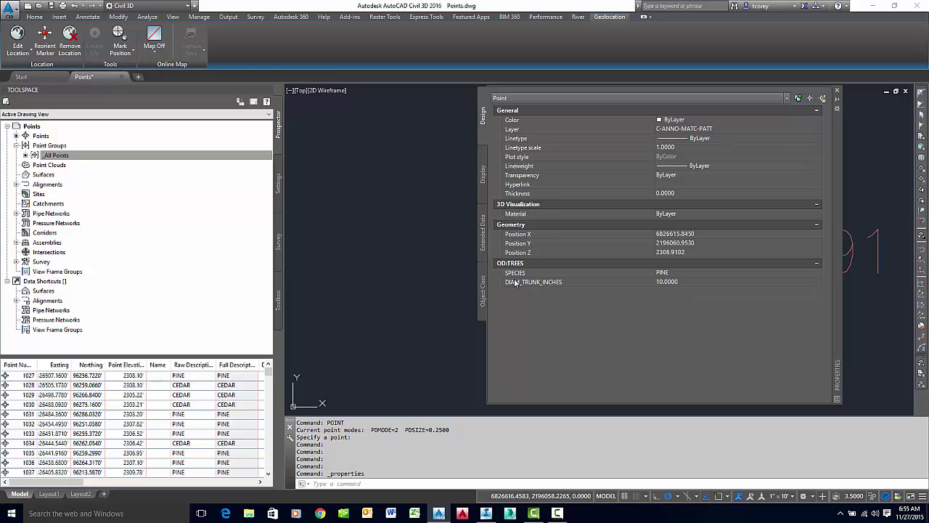
pyautogui.click(837, 90)
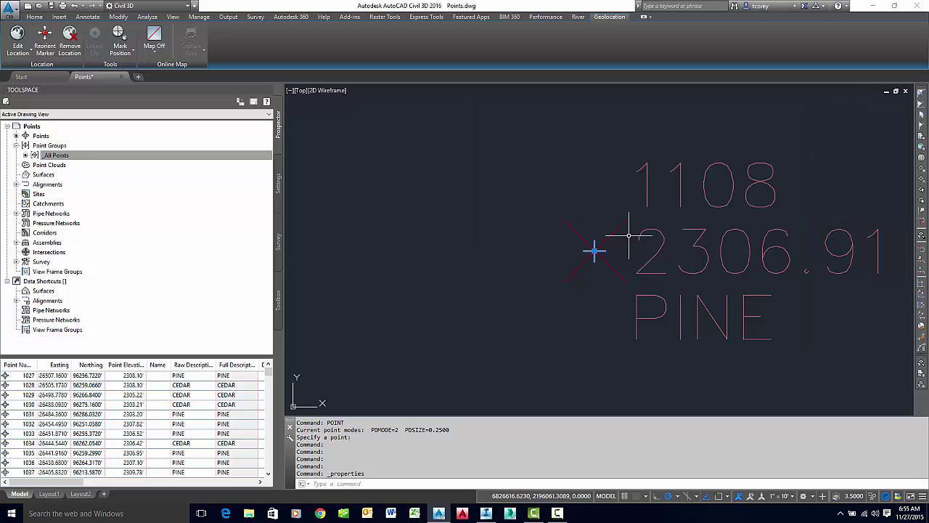
pyautogui.press('Escape')
pyautogui.press('Escape')
pyautogui.press('Escape')
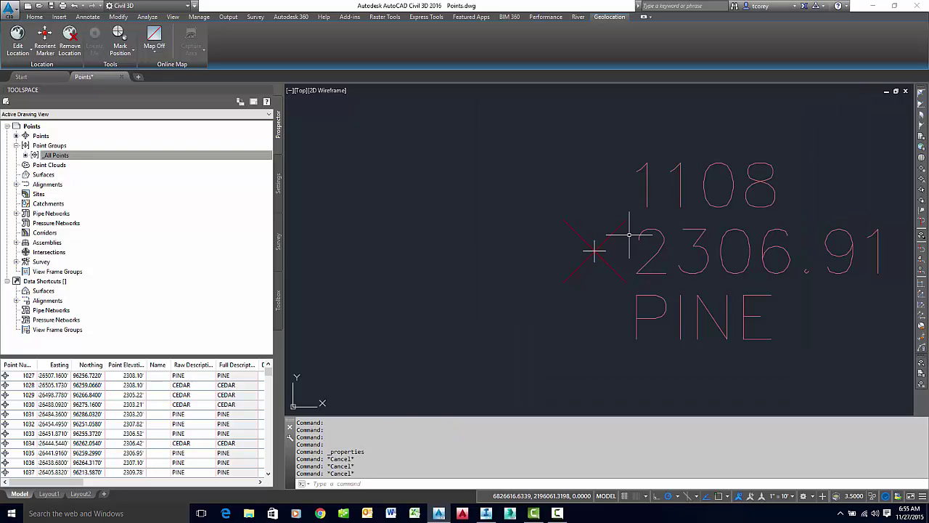
pyautogui.scroll(-5, 628, 234)
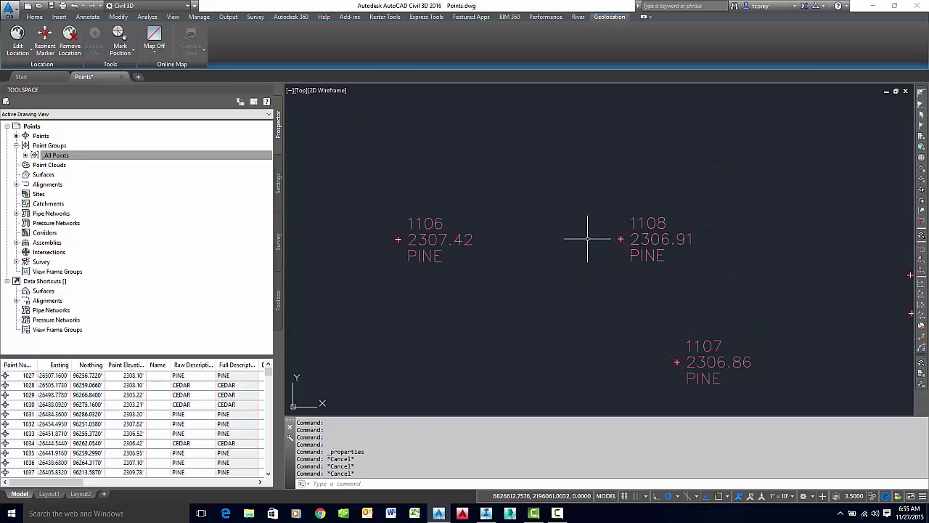
pyautogui.moveTo(585, 241)
pyautogui.mouseDown(button='middle')
pyautogui.moveTo(633, 230)
pyautogui.moveTo(644, 210)
pyautogui.mouseUp(button='middle')
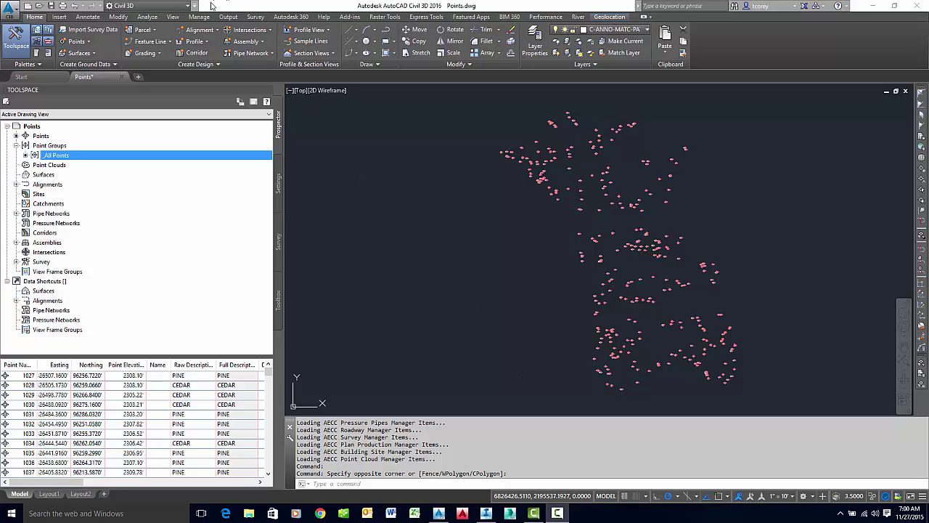
# Switch the workspace from Civil 3D to Planning and Analysis.
pyautogui.click(188, 7)
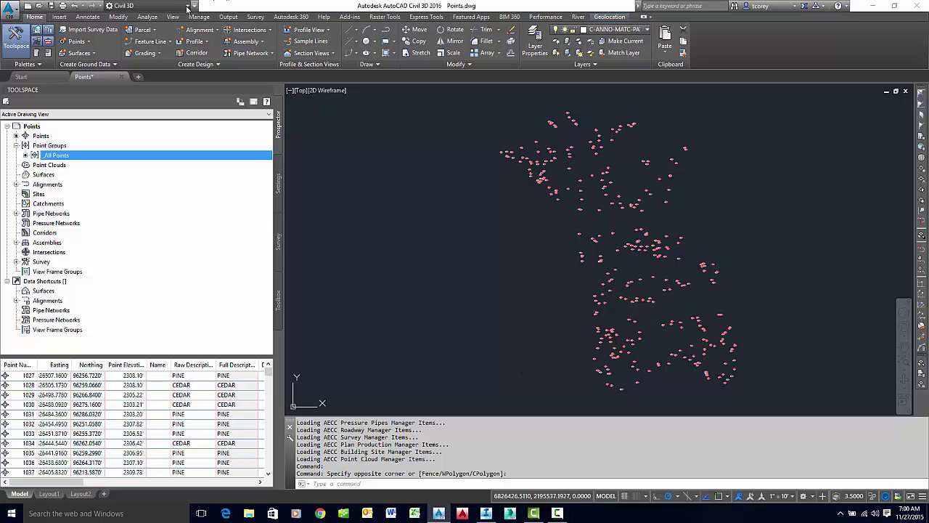
pyautogui.click(188, 8)
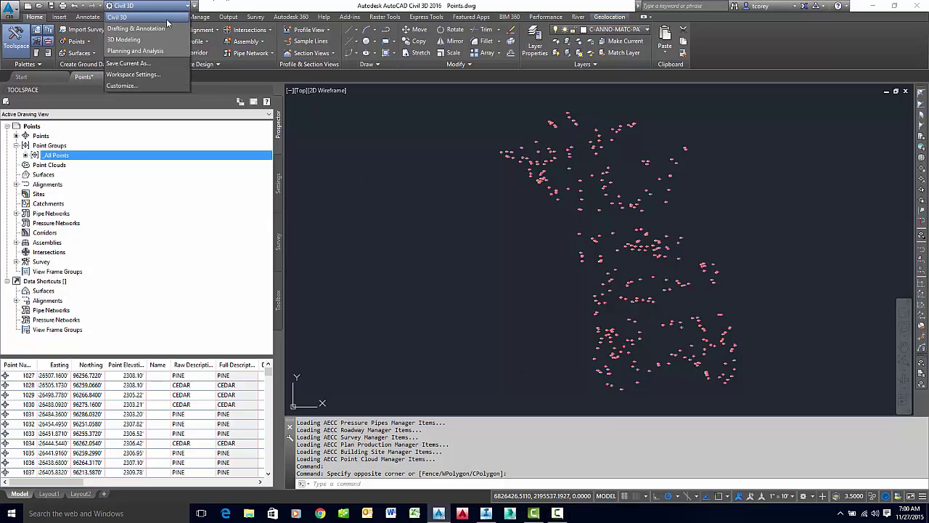
pyautogui.click(141, 51)
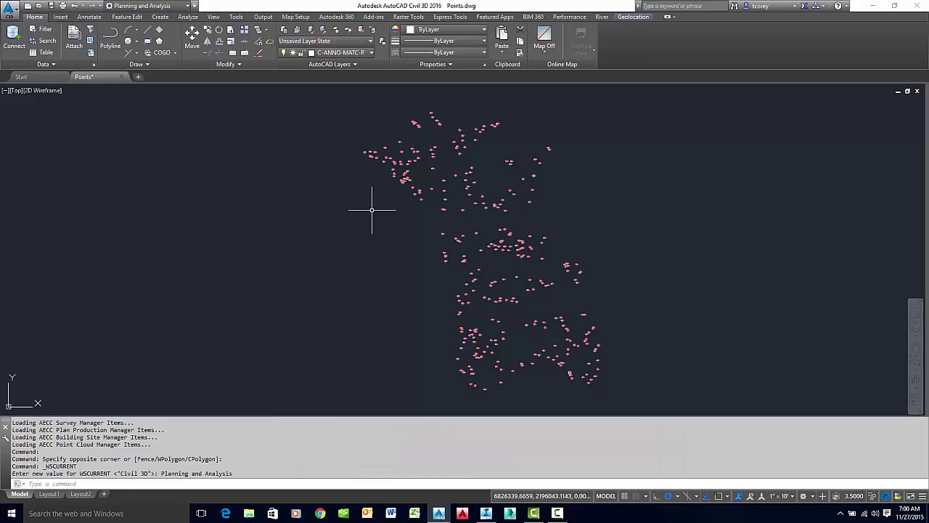
# Start a DWG to SDF export that overwrites Points from Tree Survey02.sdf in the Exchange folder.
pyautogui.click(263, 19)
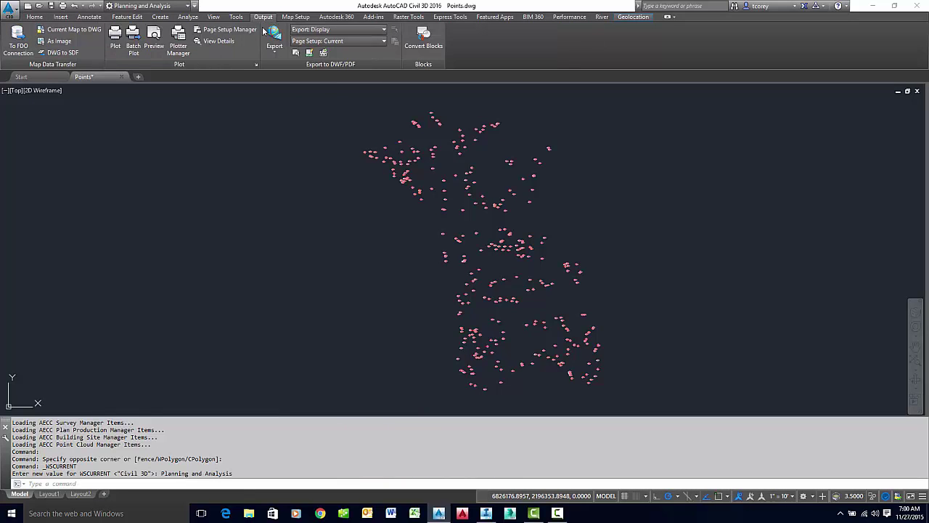
pyautogui.click(58, 53)
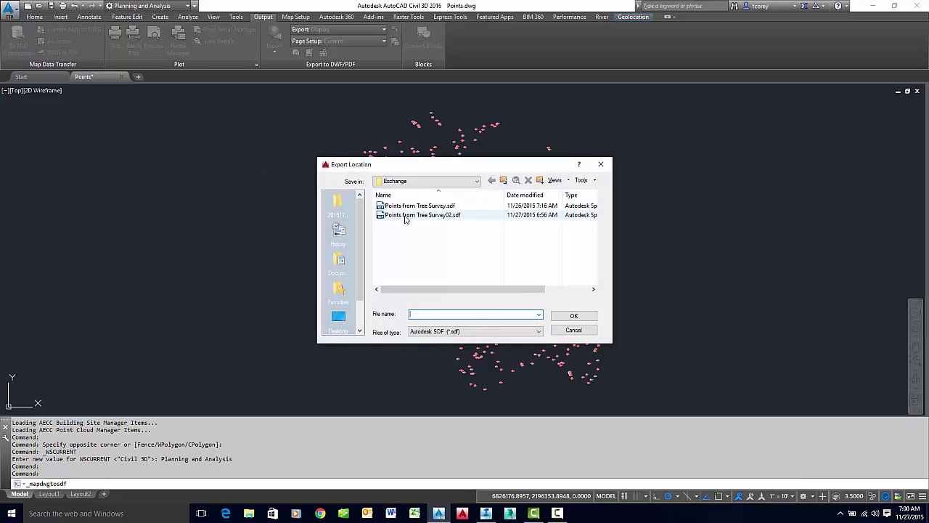
pyautogui.click(465, 214)
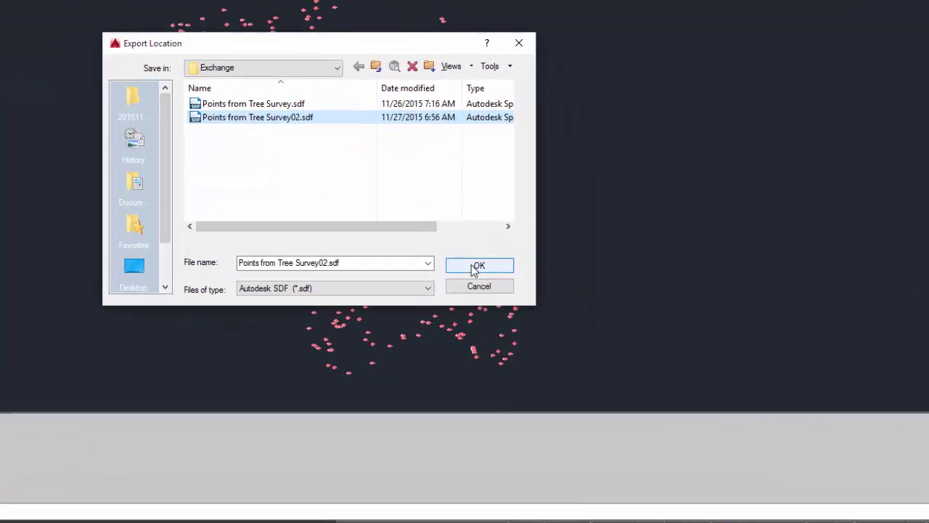
pyautogui.click(571, 317)
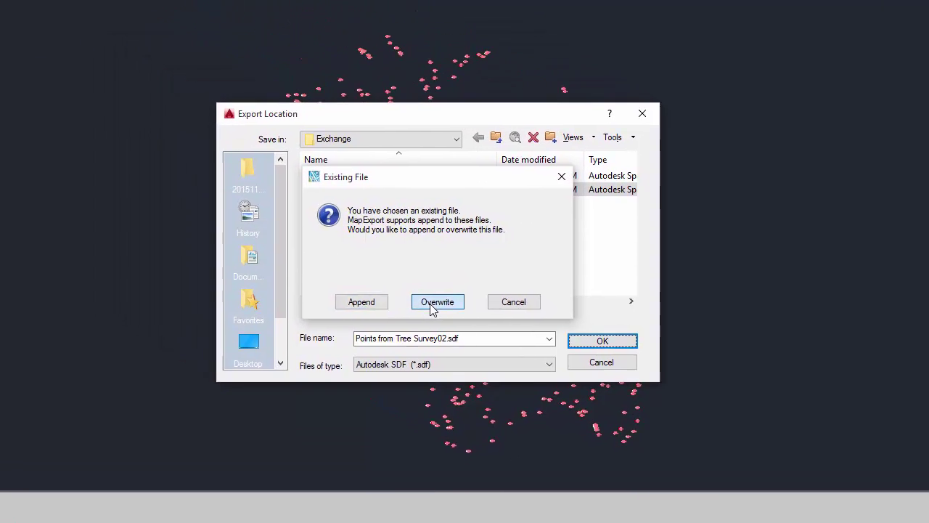
pyautogui.click(305, 222)
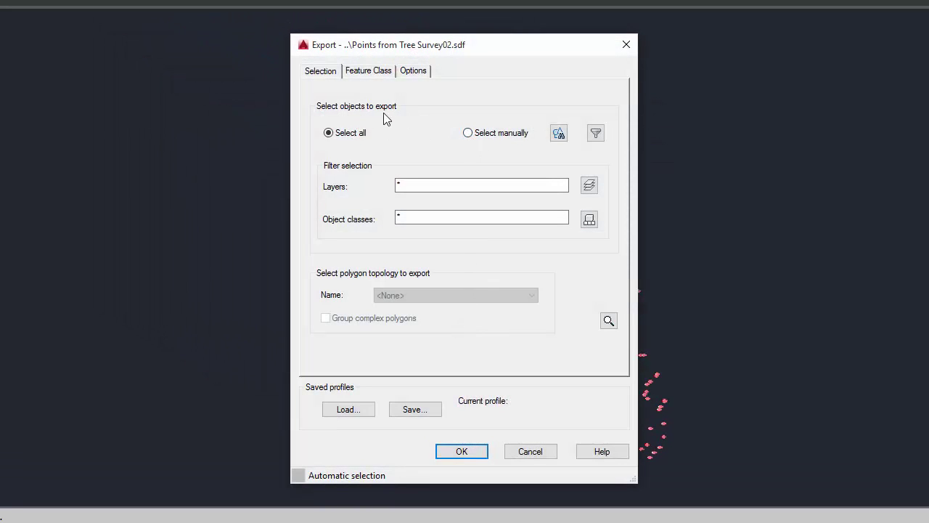
# Switch the export to manual selection and quick-select Point objects with color ByLayer in the entire drawing.
pyautogui.click(467, 134)
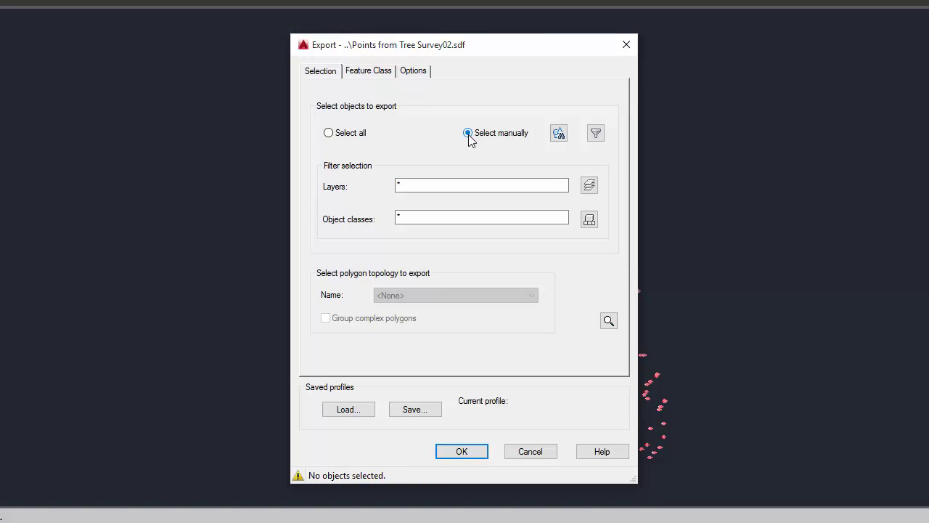
pyautogui.click(595, 132)
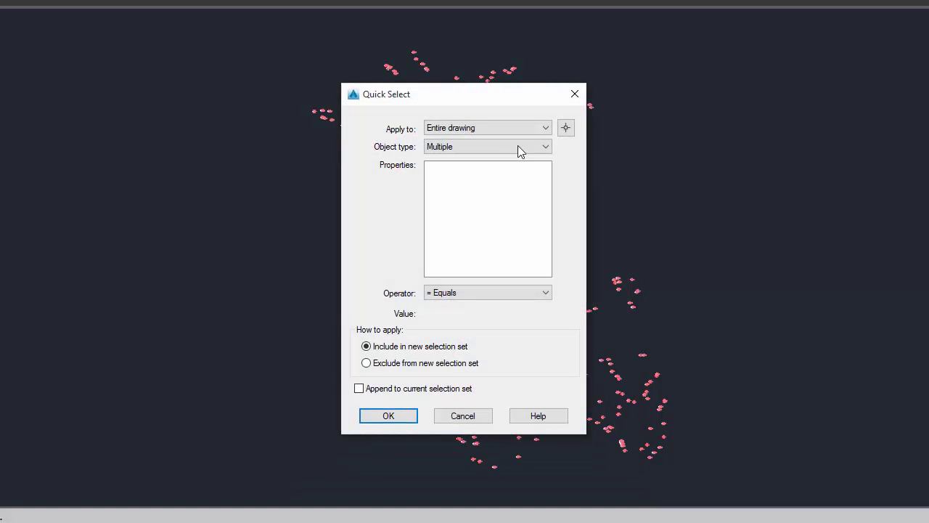
pyautogui.click(488, 147)
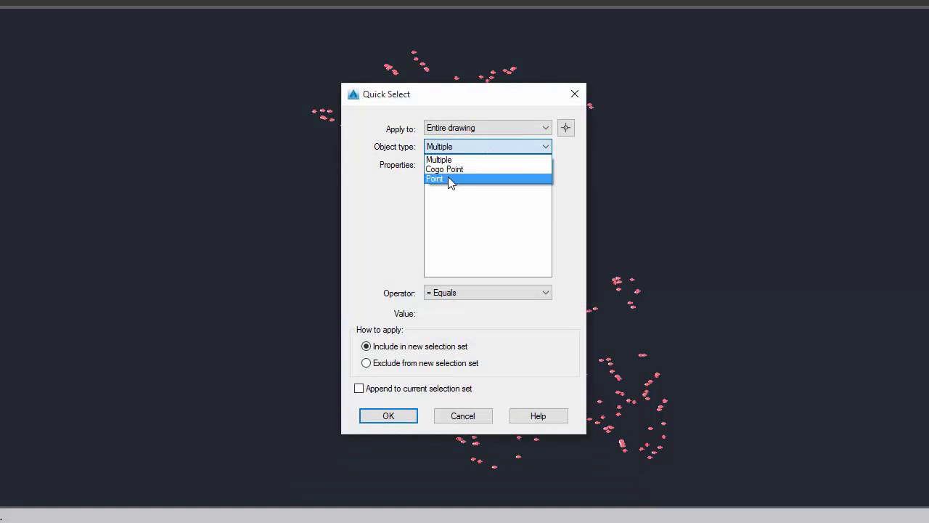
pyautogui.click(448, 179)
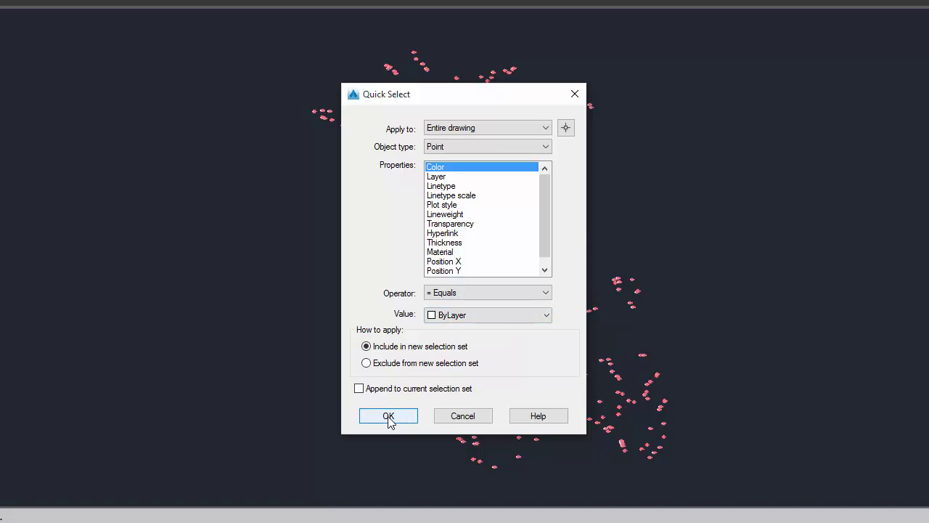
pyautogui.click(389, 416)
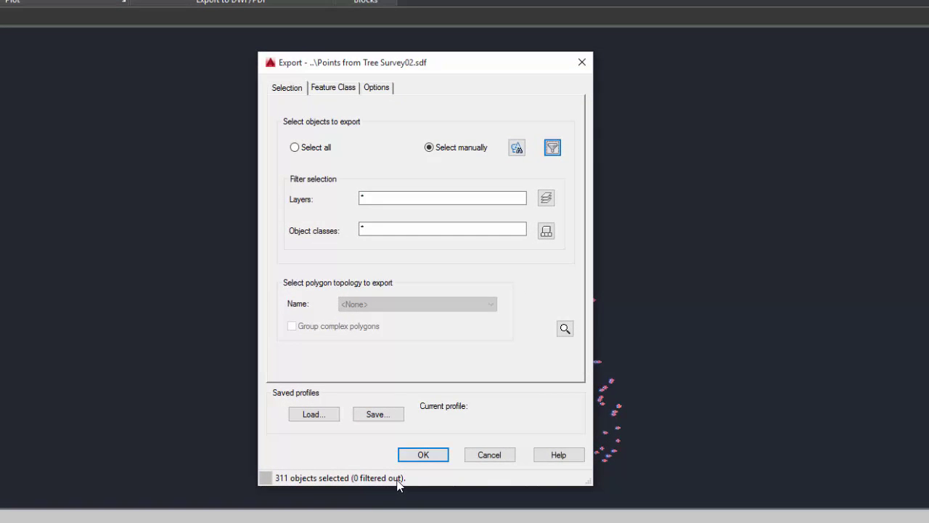
# Include the TREES object data fields SPECIES and DIAM_TRUNK_INCHES as export attributes and check the coordinate conversion options.
pyautogui.click(334, 87)
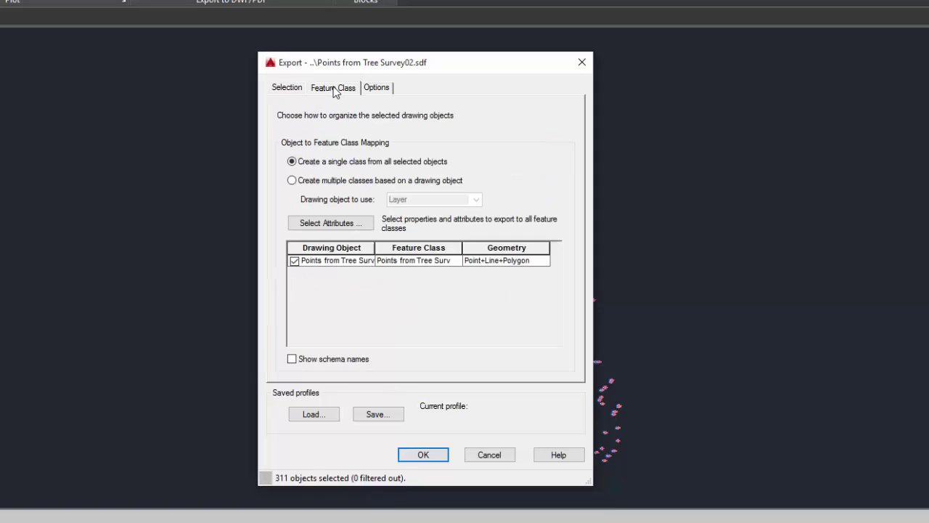
pyautogui.click(314, 225)
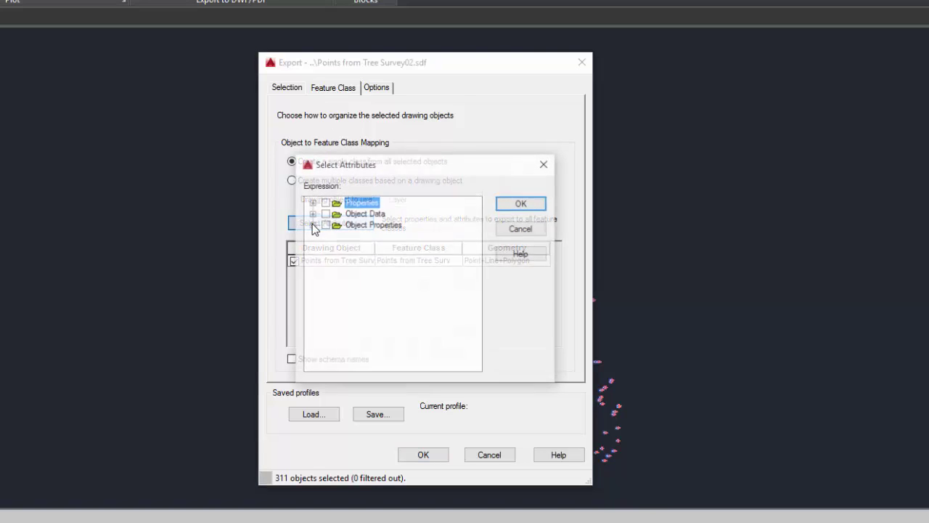
pyautogui.click(312, 213)
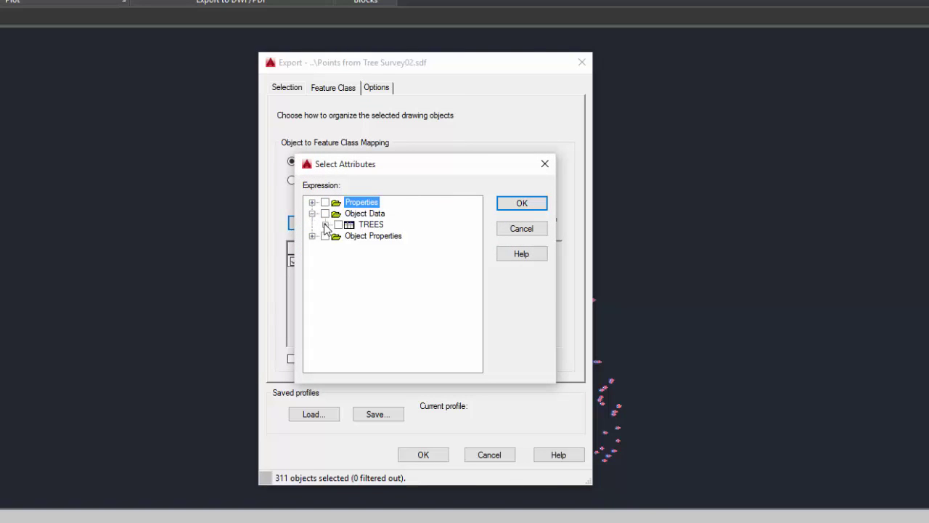
pyautogui.click(325, 224)
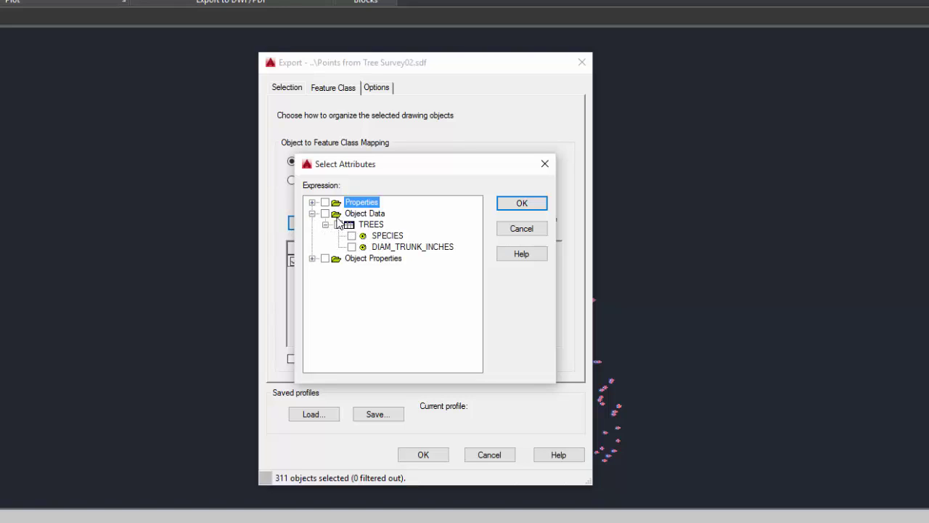
pyautogui.click(339, 224)
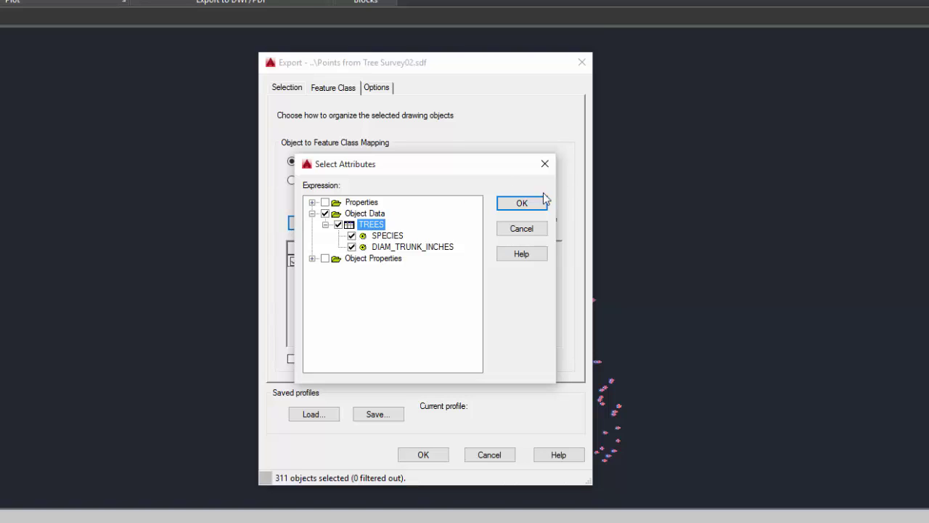
pyautogui.click(519, 205)
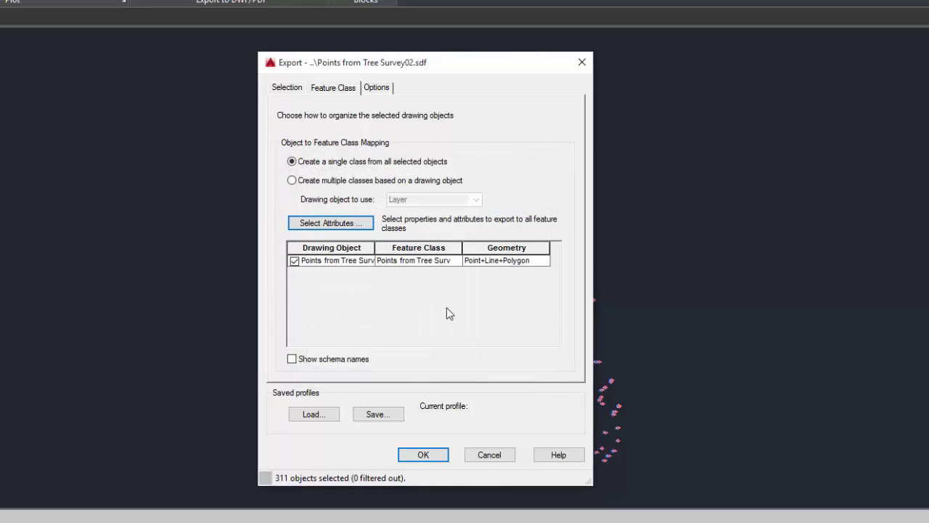
pyautogui.click(376, 88)
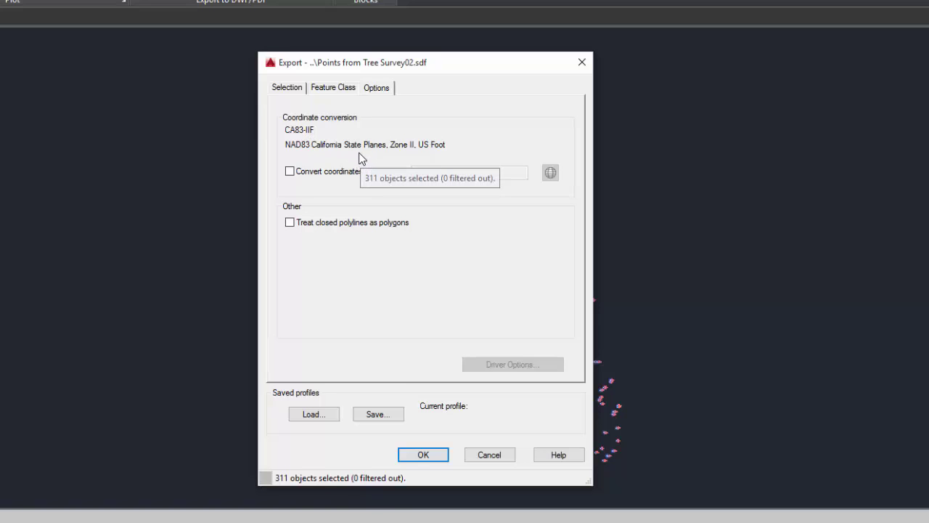
# Run the DWG to SDF export with the configured selection, attributes and coordinate options.
pyautogui.click(438, 427)
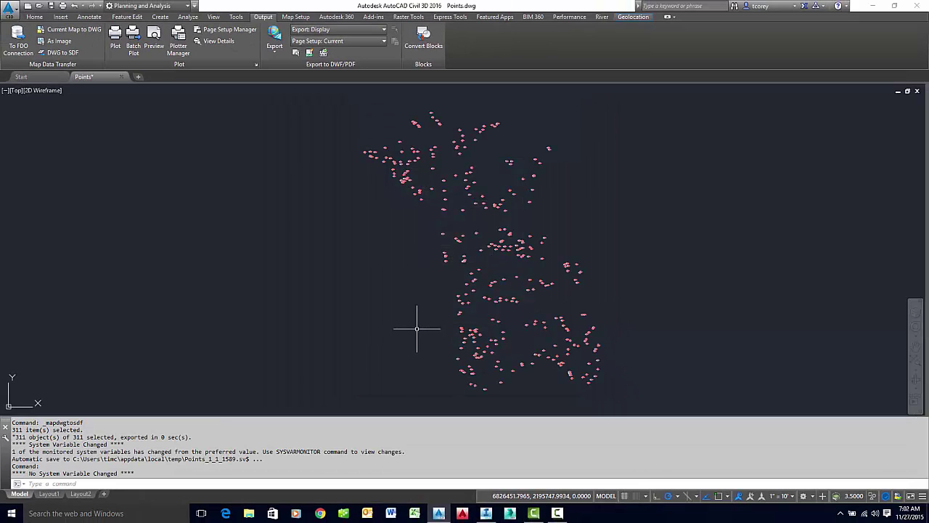
pyautogui.press('F10')
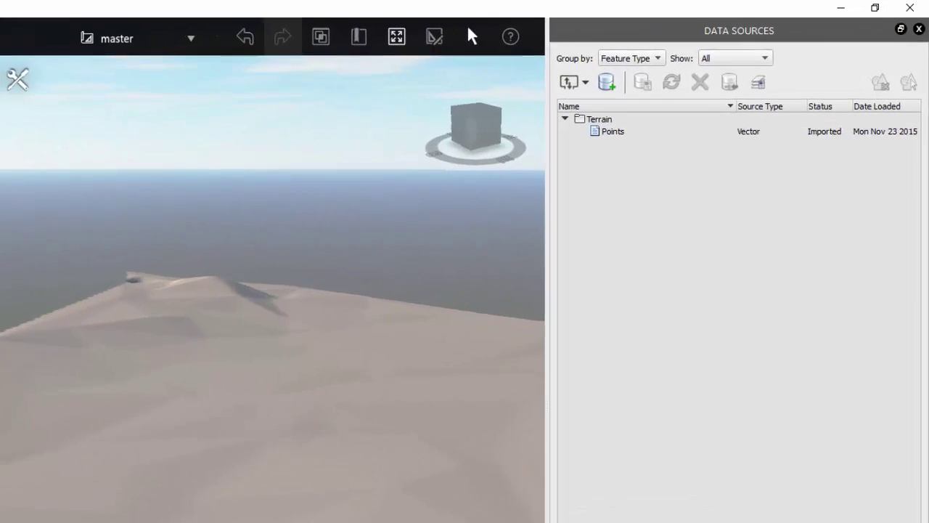
# Switch to InfraWorks 360 and examine the tree symbols in the CustomSymbols folder of the 3D Model style catalog.
pyautogui.click(47, 232)
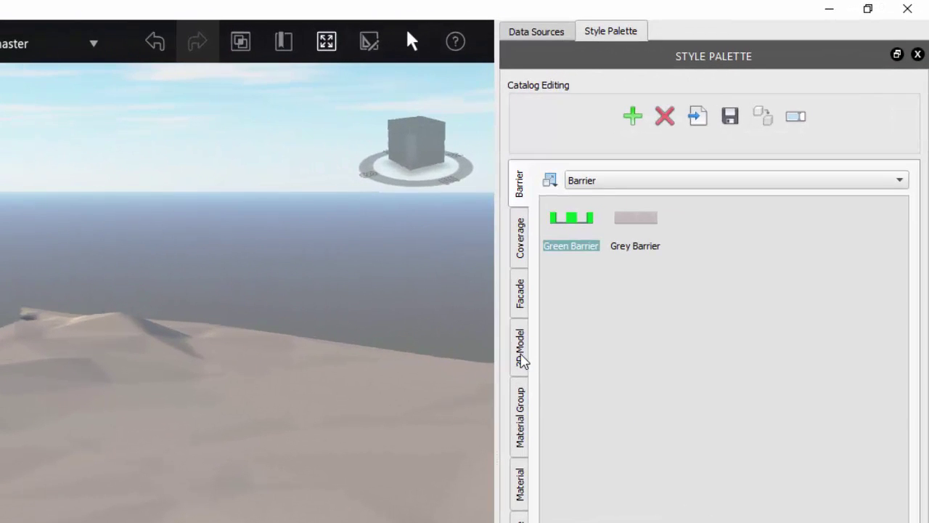
pyautogui.click(525, 356)
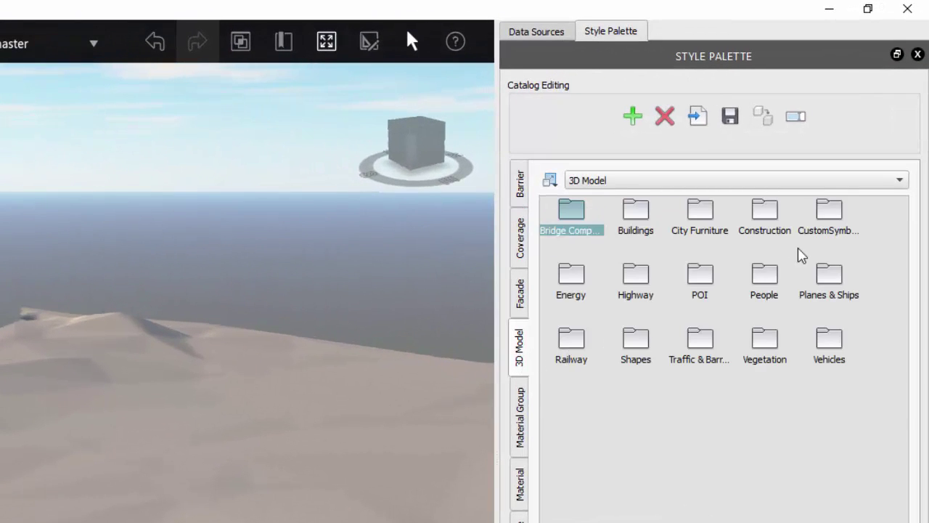
pyautogui.click(831, 217)
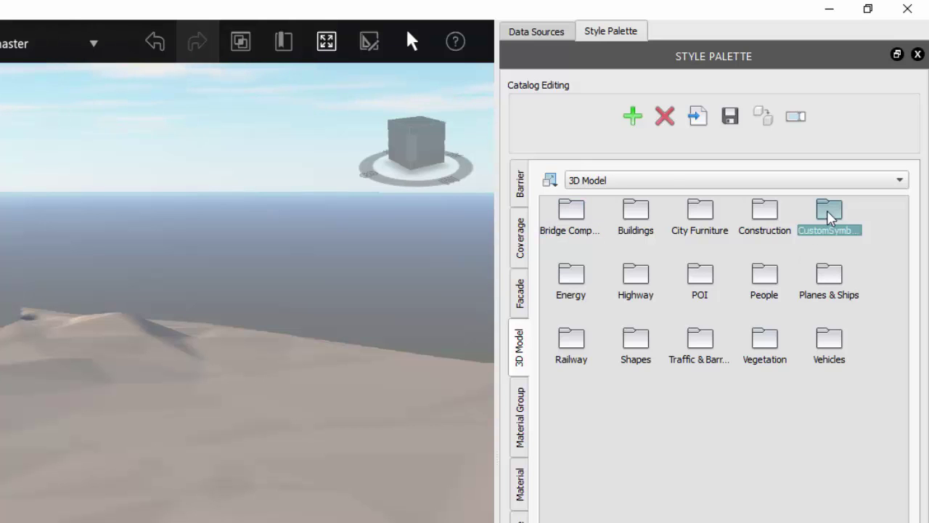
pyautogui.doubleClick(829, 218)
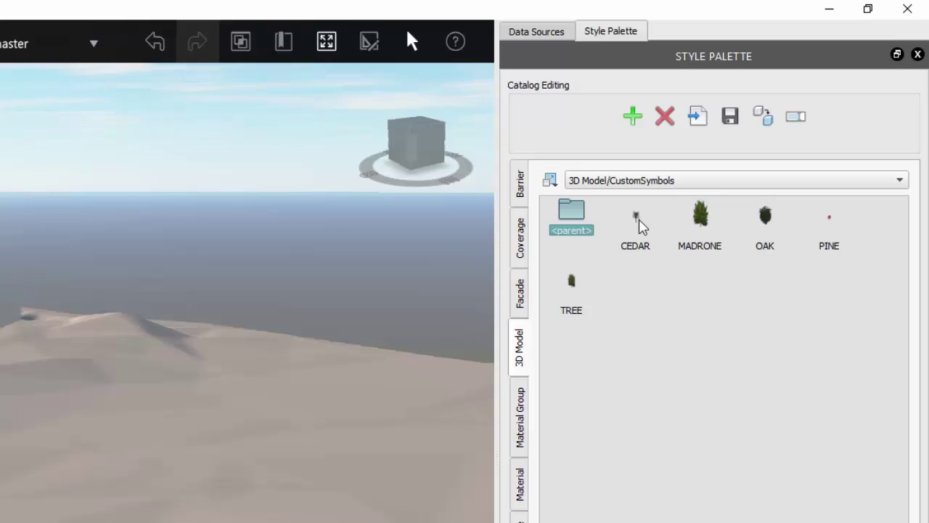
pyautogui.click(642, 247)
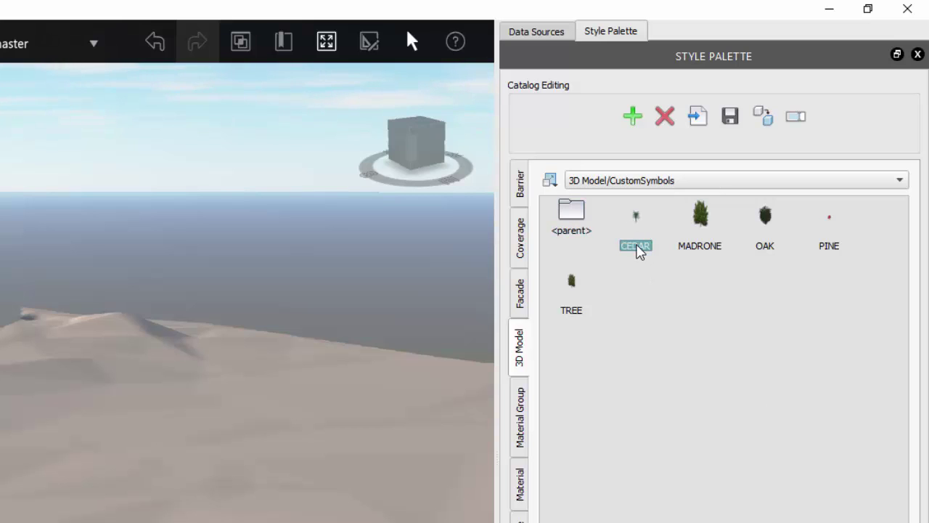
pyautogui.click(698, 246)
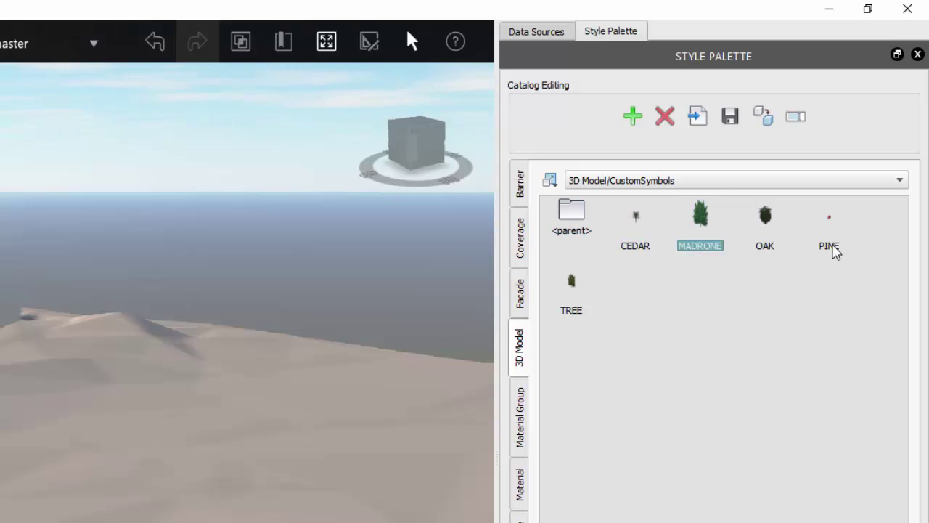
pyautogui.click(569, 312)
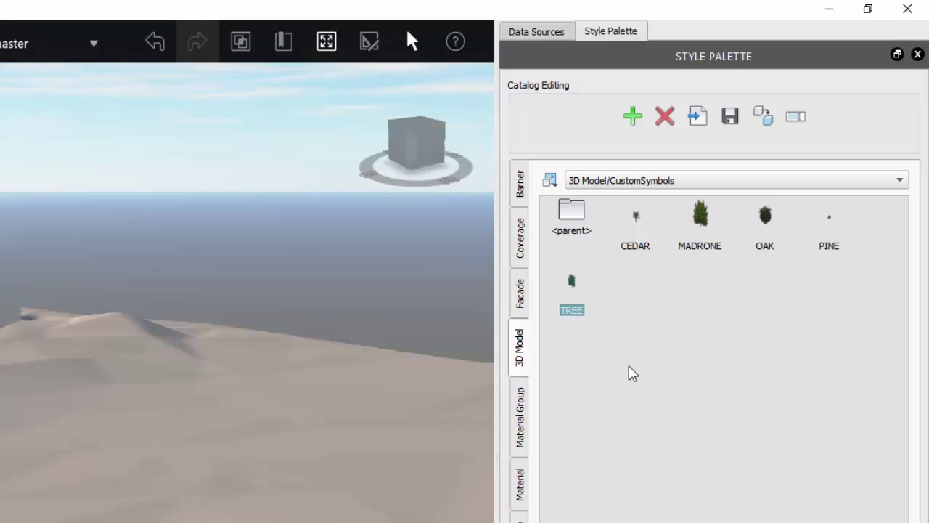
# Add Points from Tree Survey02.sdf from the Exchange folder to the model as an SDF data source.
pyautogui.click(537, 31)
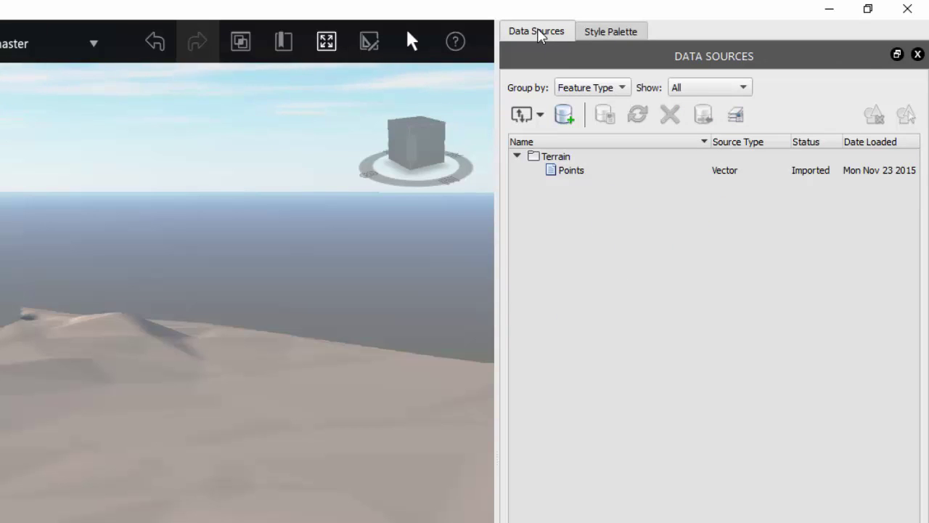
pyautogui.click(541, 117)
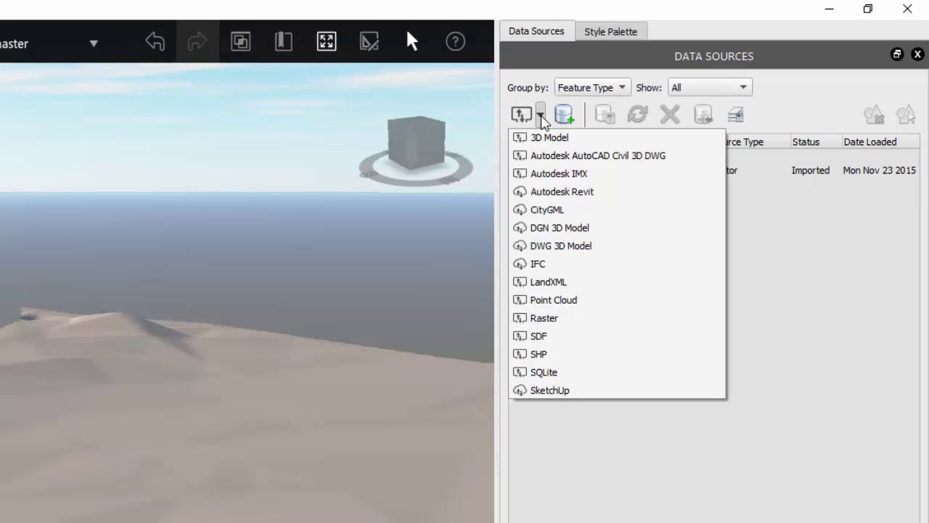
pyautogui.click(552, 338)
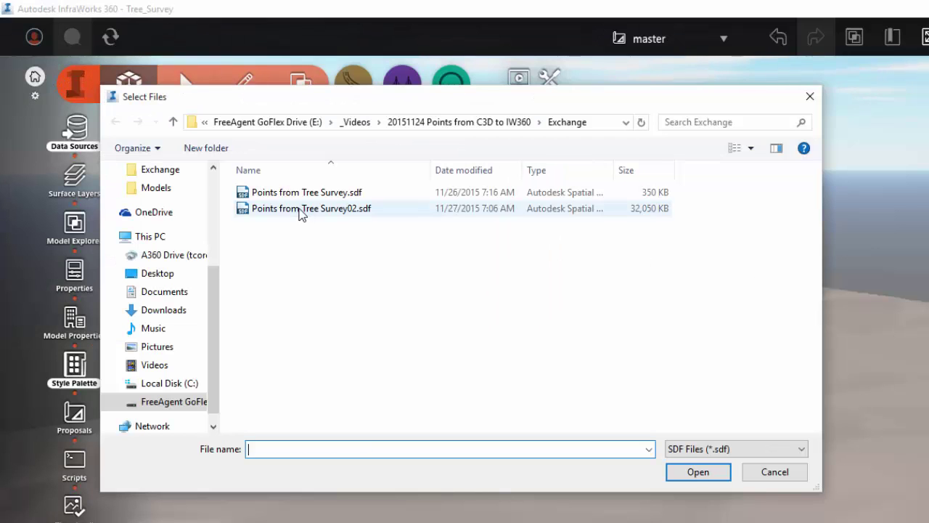
pyautogui.click(190, 132)
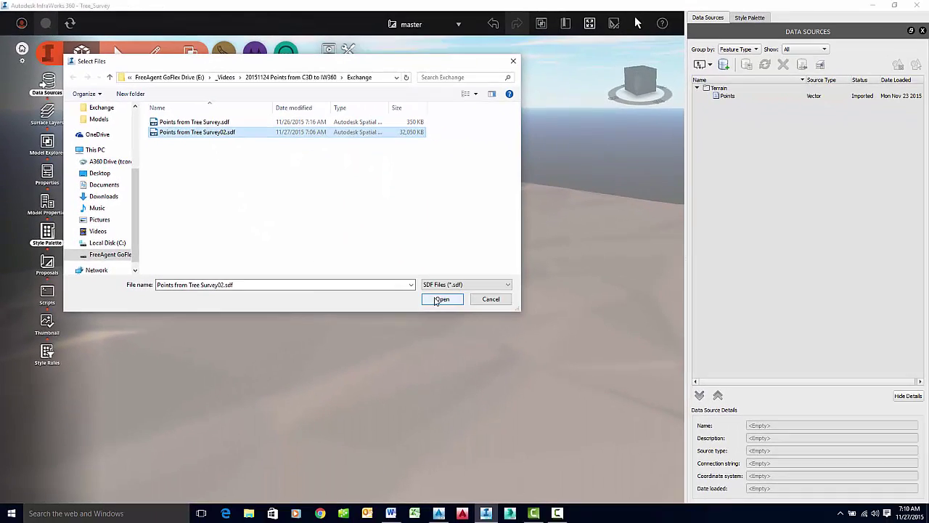
pyautogui.click(439, 299)
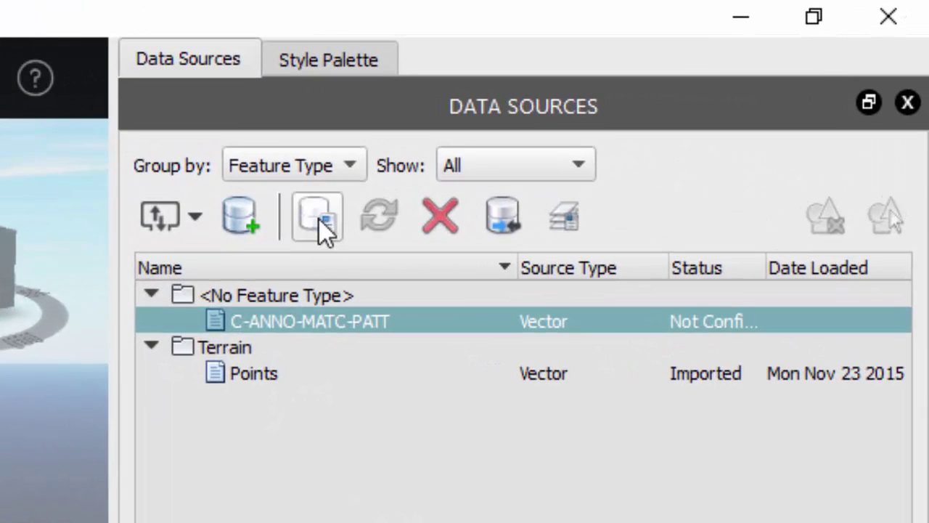
# Configure the C-ANNO-MATC-PATT data source with the name Trees from Survey and the type Trees.
pyautogui.click(320, 220)
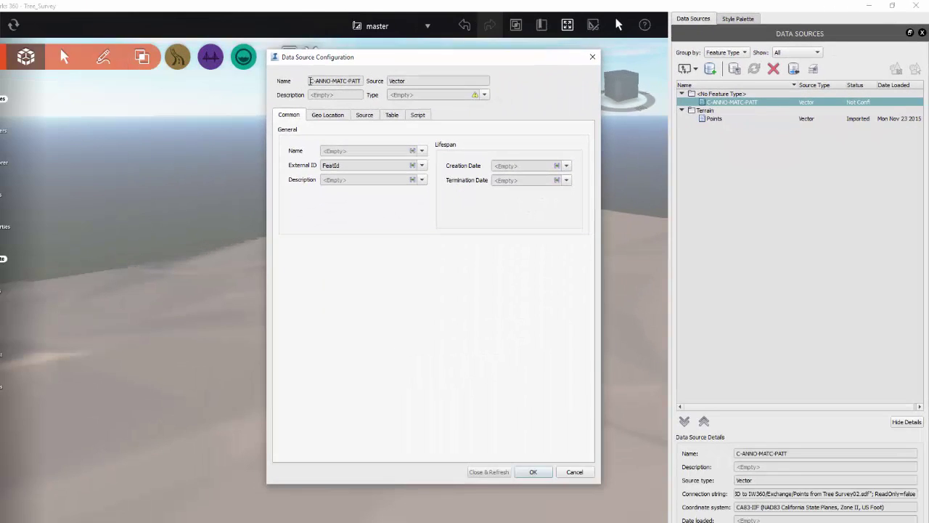
pyautogui.moveTo(310, 80); pyautogui.dragTo(400, 83)
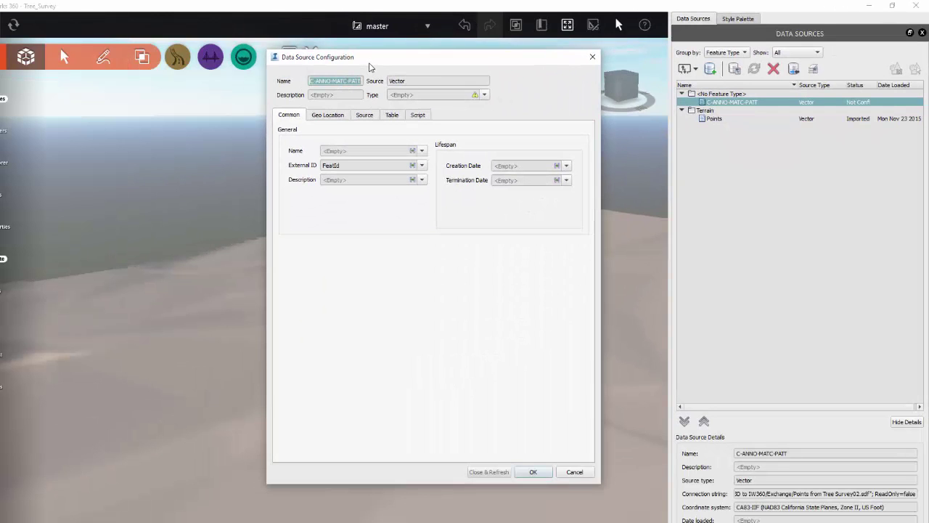
pyautogui.write('Tr')
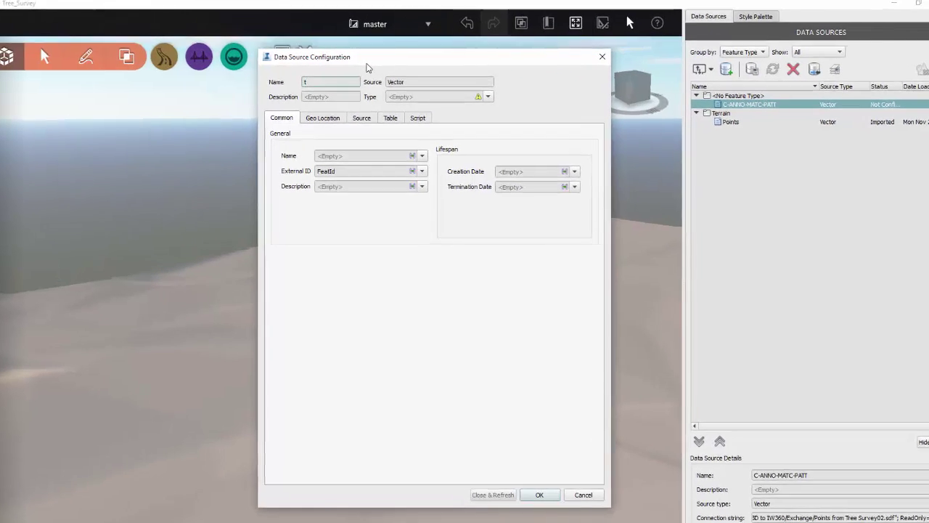
pyautogui.write('ees from Survey')
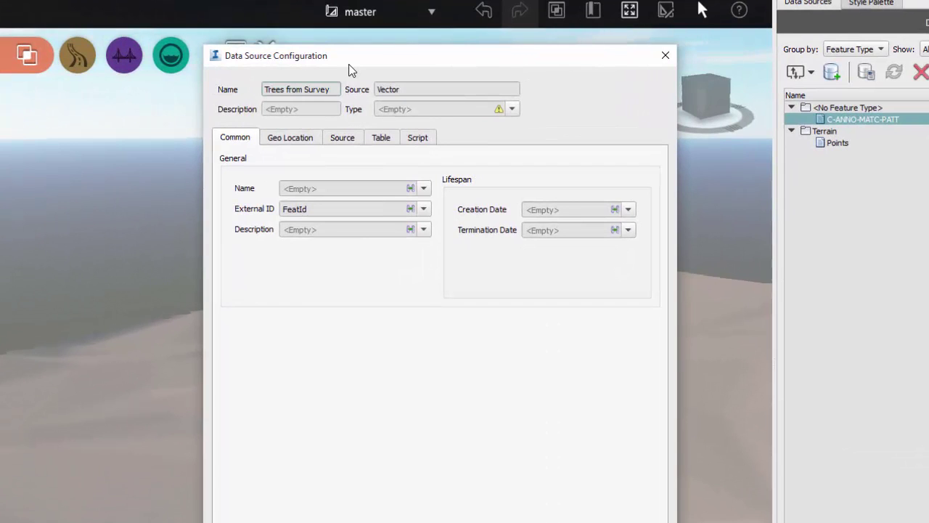
pyautogui.click(514, 110)
pyautogui.click(418, 338)
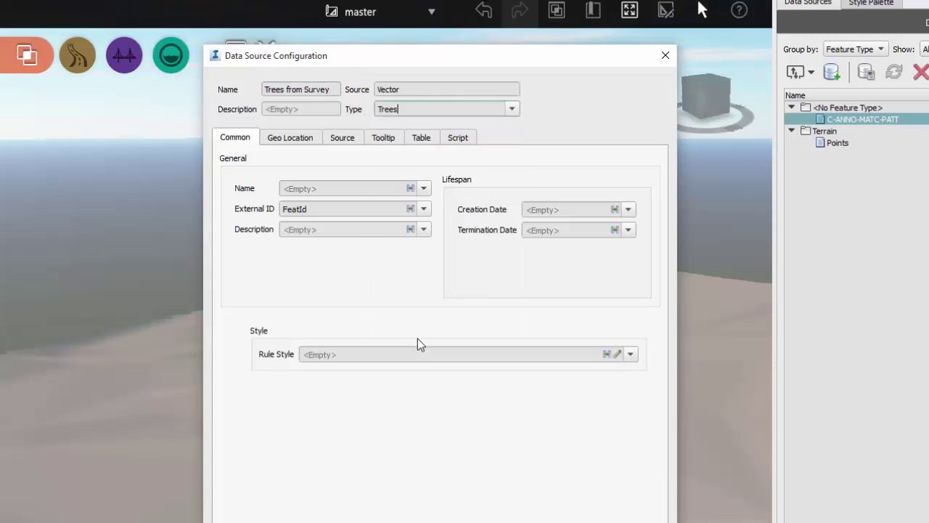
# Script TREES.MANUAL_STYLE as "3D Model/CustomSymbols/" + SOURCE["SPECIES"] and MODEL_SCALE_X, MODEL_SCALE_Y and MODEL_SCALE_Z as SOURCE["DIAM_TRUNK_INCHES"], and refresh the data source.
pyautogui.click(458, 138)
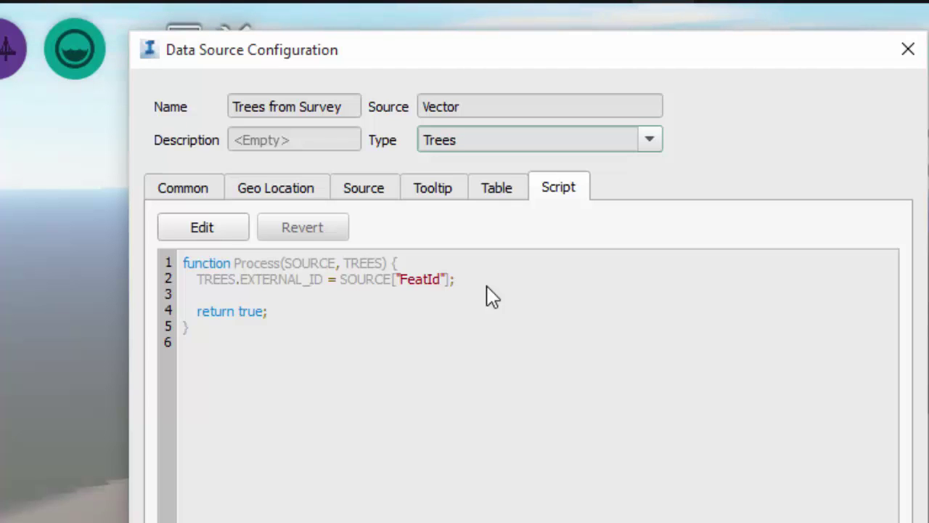
pyautogui.click(212, 228)
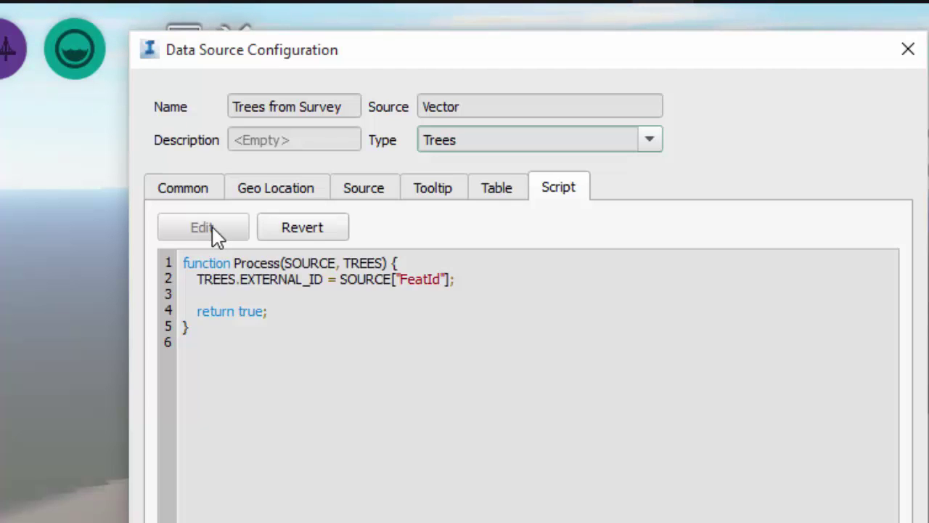
pyautogui.click(498, 279)
pyautogui.press('Return')
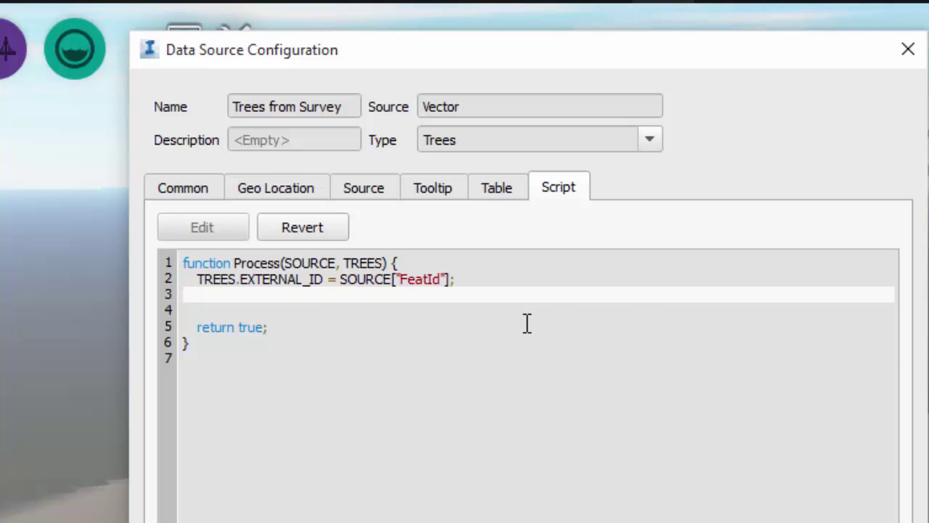
pyautogui.write('TREES.MANUAL_STYLE = "3D Model/CustomSymbols/" + SOURCE["SPECIES"]; TREES.MODEL_SCALE_X = SOURCE["DIAM_TRUNK_INCHES"]; TREES.MODEL_SCALE_Y = SOURCE["DIAM_TRUNK_INCHES"]; TREES.MODEL_SCALE_Z = SOURCE["DIAM_TRUNK_INCHES"];')
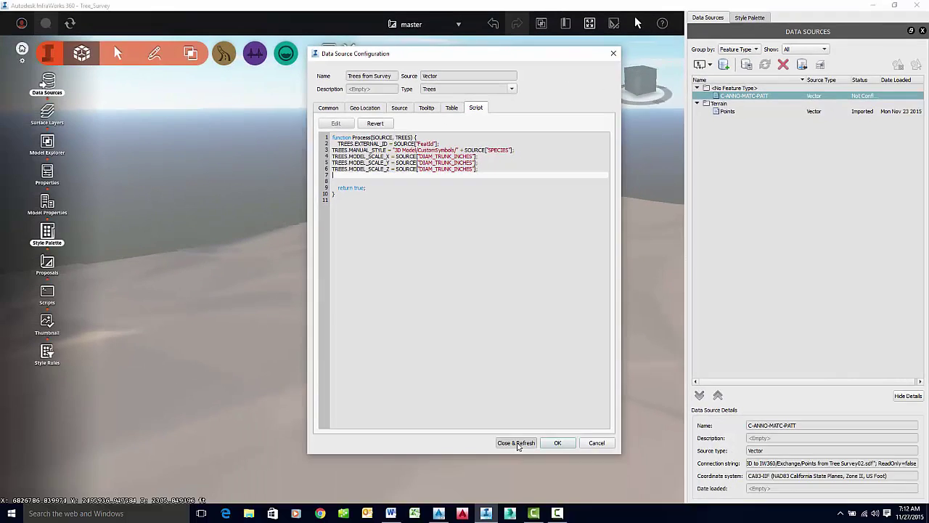
pyautogui.click(516, 443)
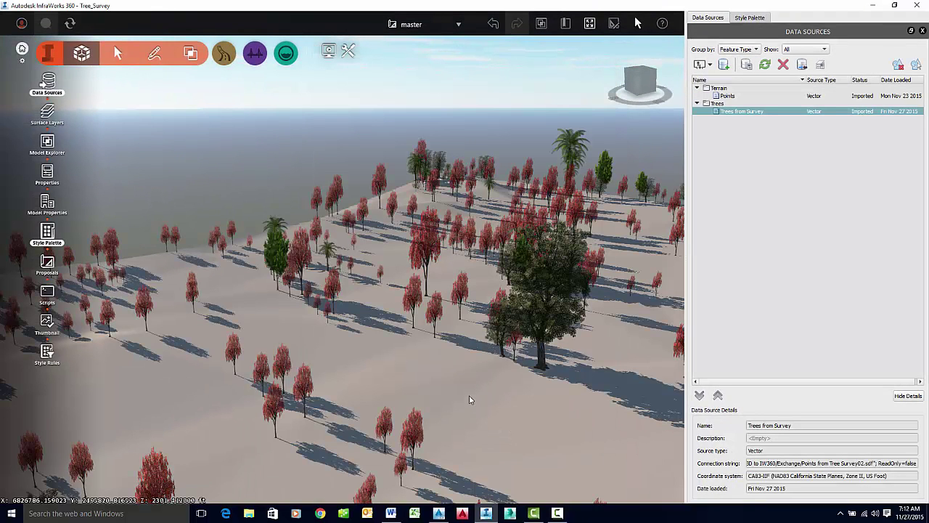